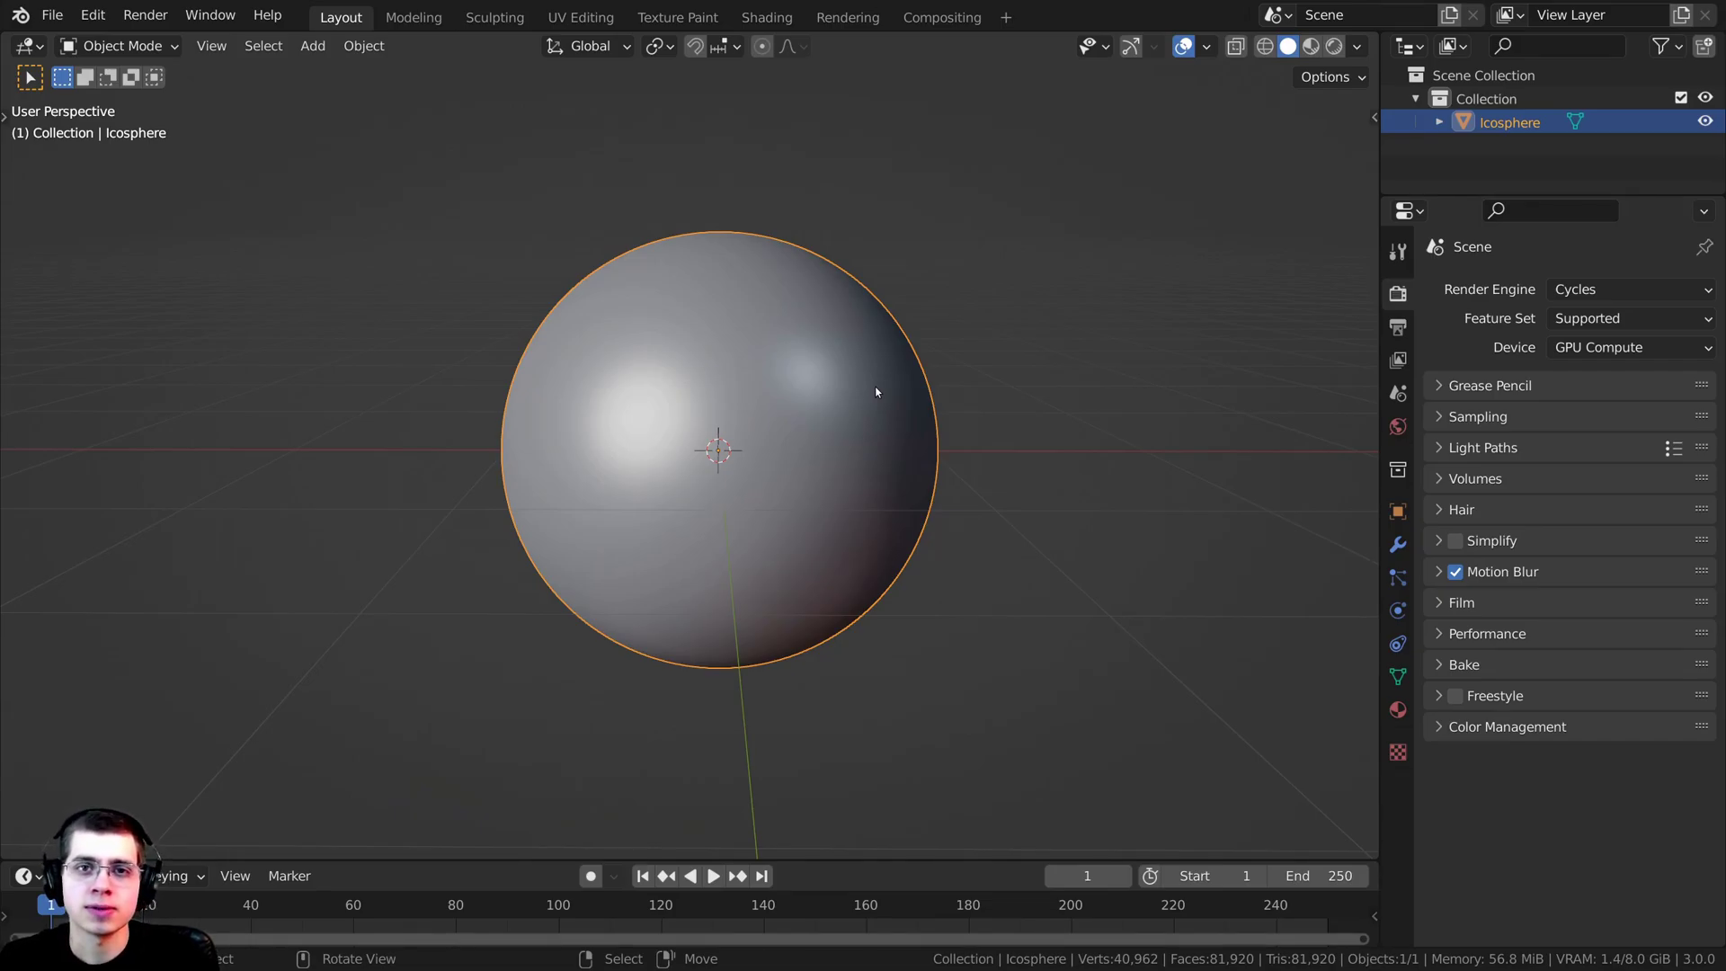
Step: Inspect the icosphere's mesh density in Edit Mode and return to Object Mode
key("Tab")
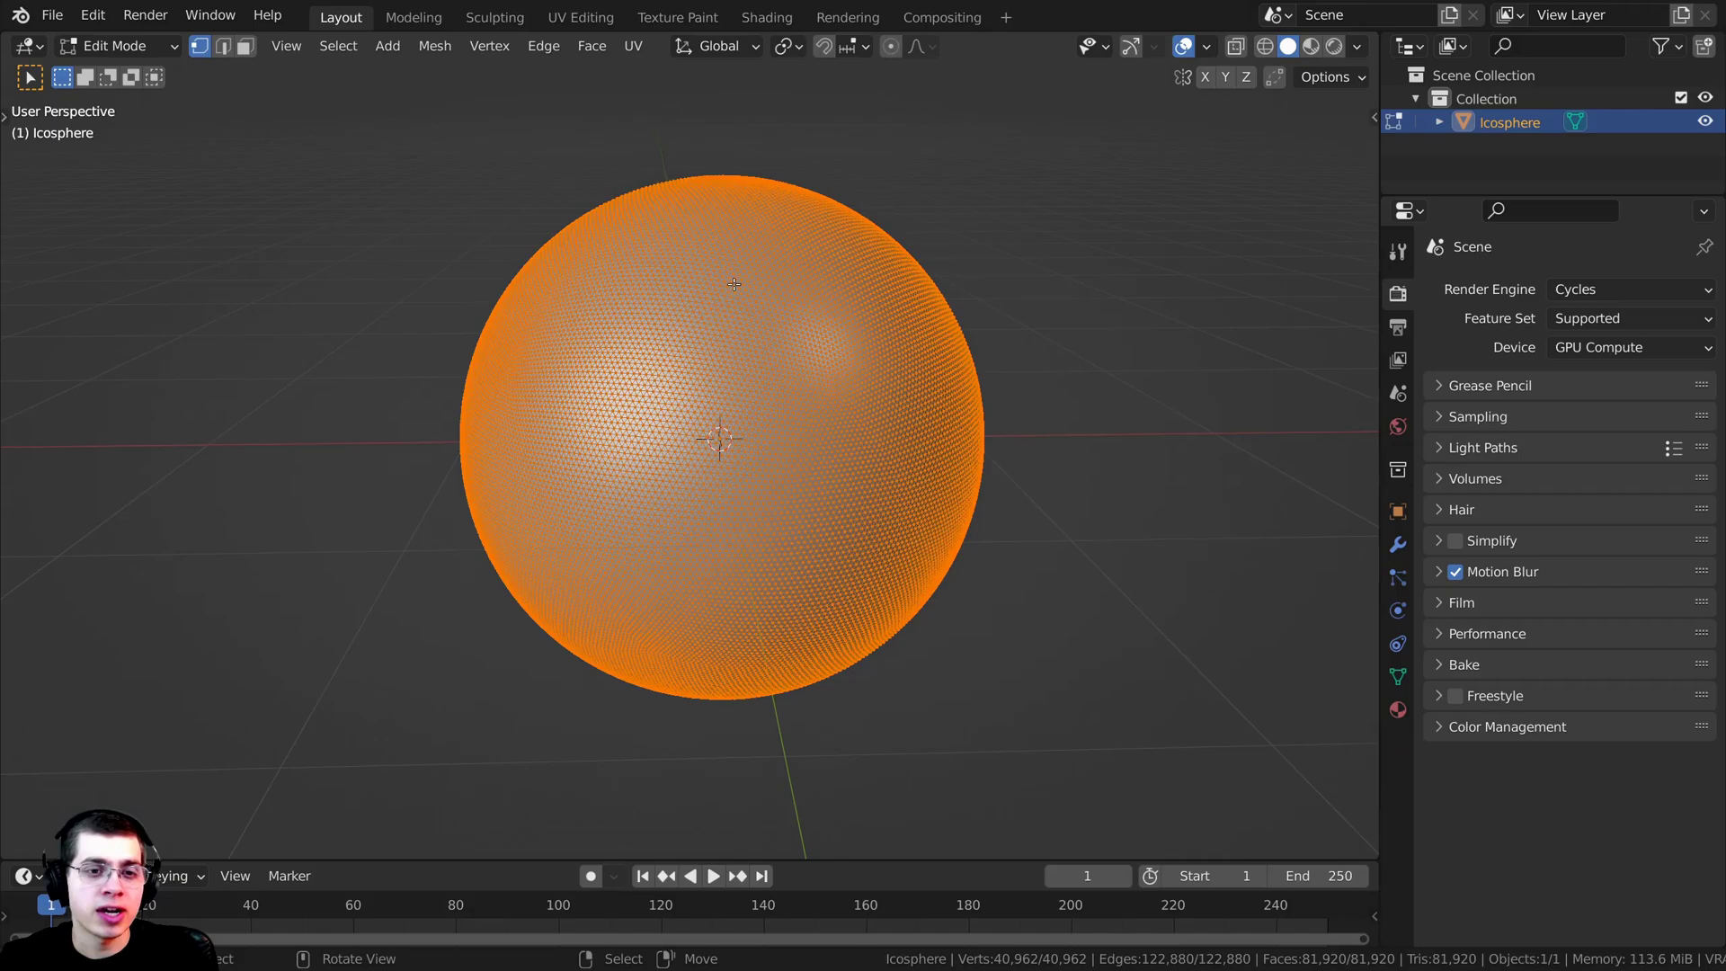
key("Tab")
middle_click_drag(562, 238, 550, 229)
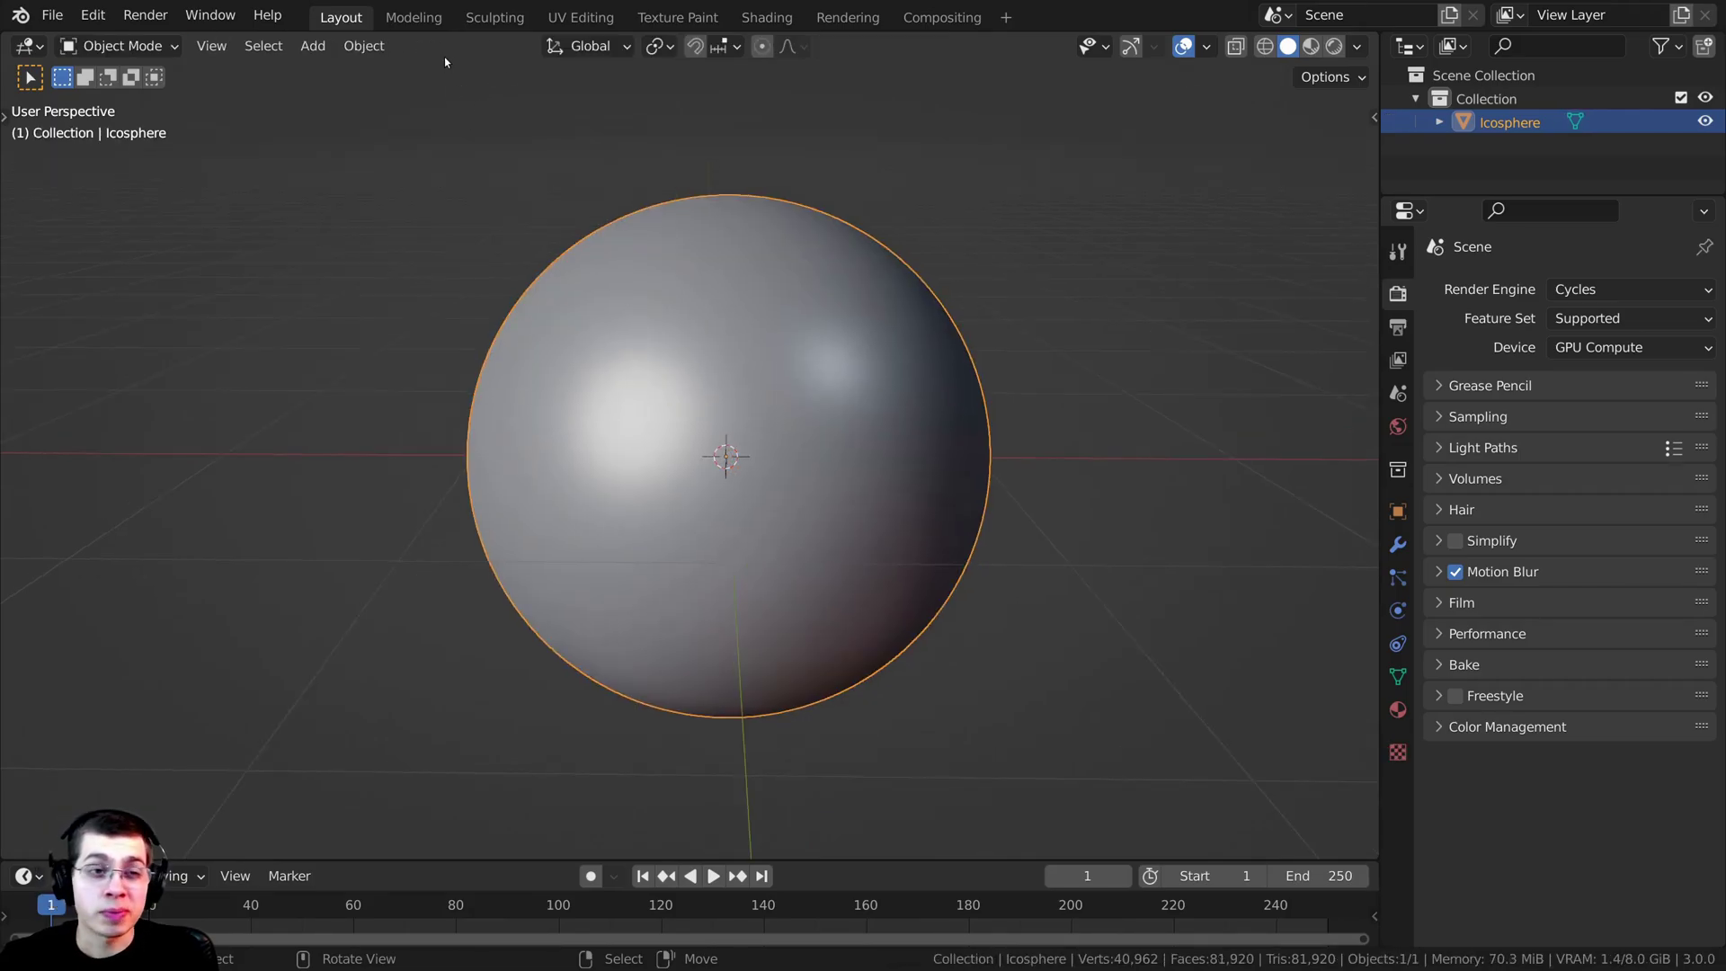
Step: Switch the icosphere to the Sculpting workspace
left_click(490, 18)
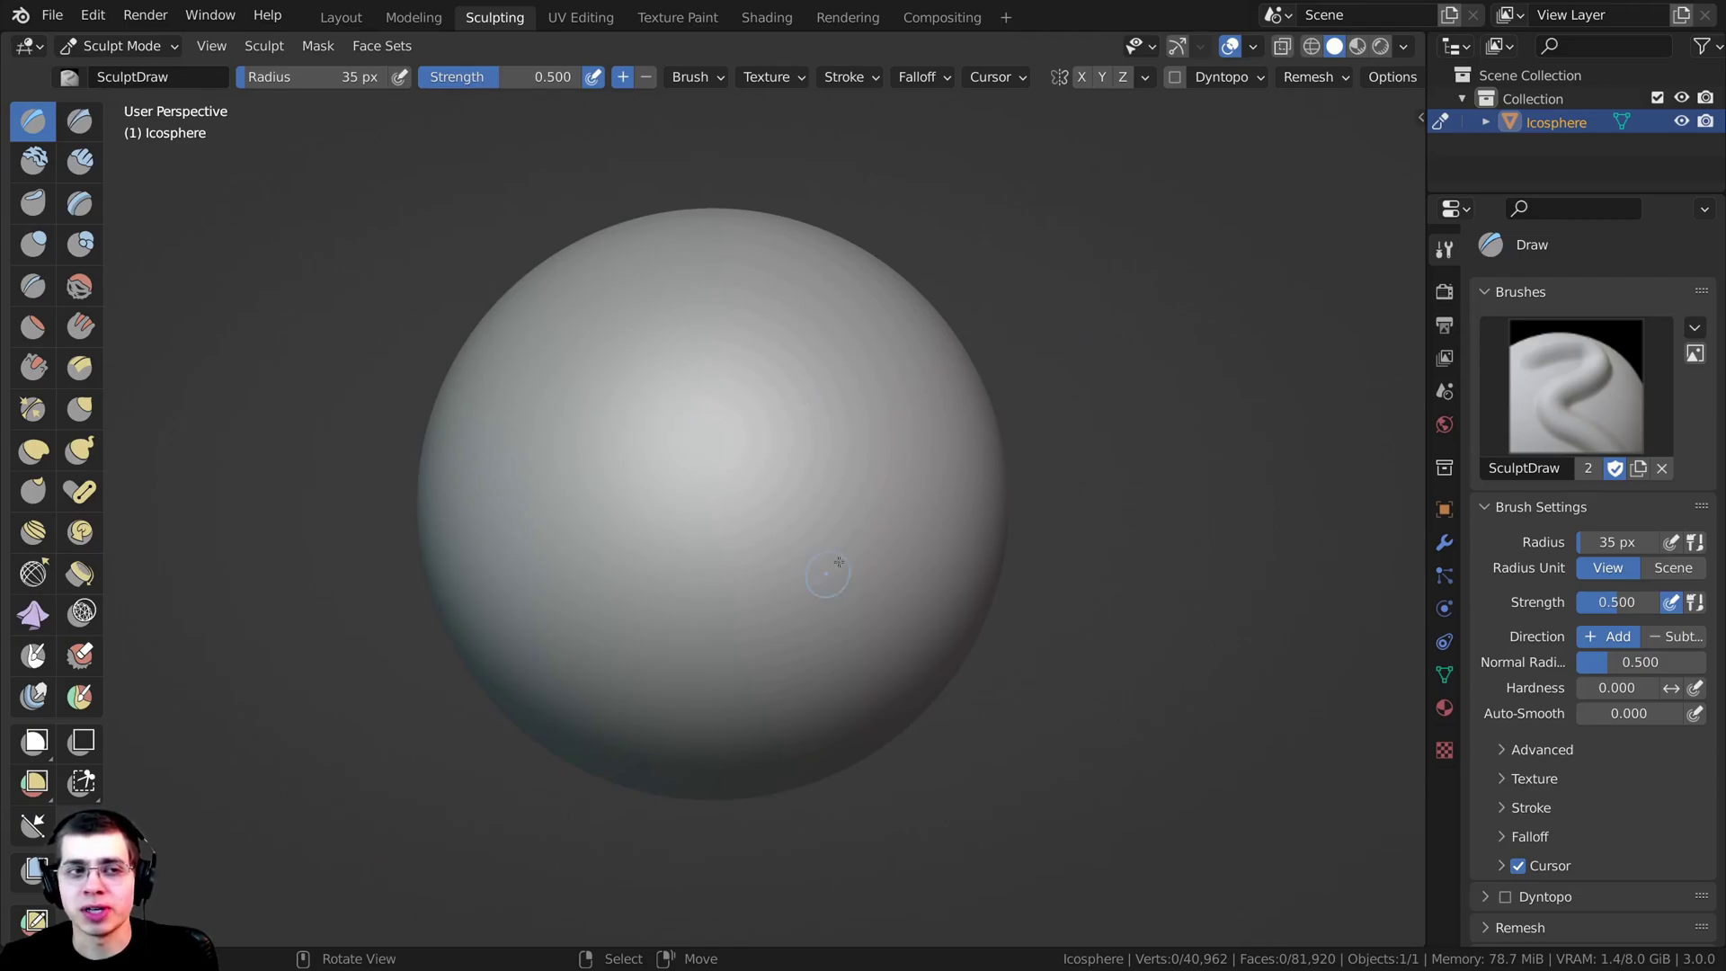
left_click(339, 18)
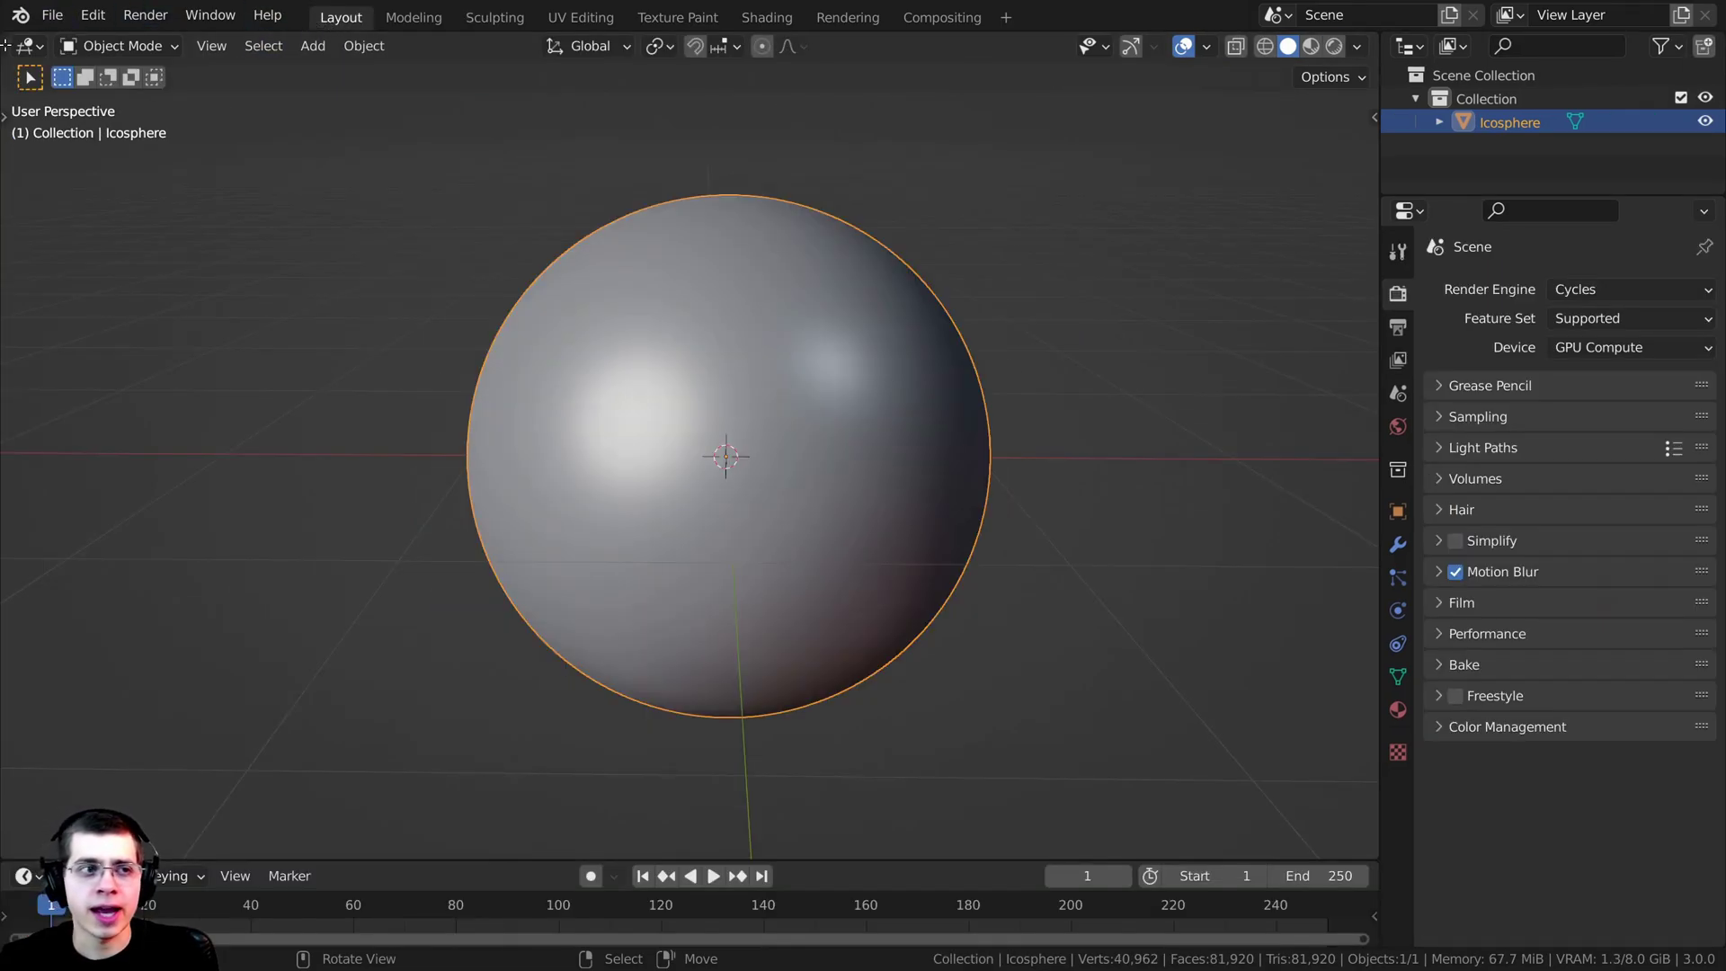
left_click(119, 47)
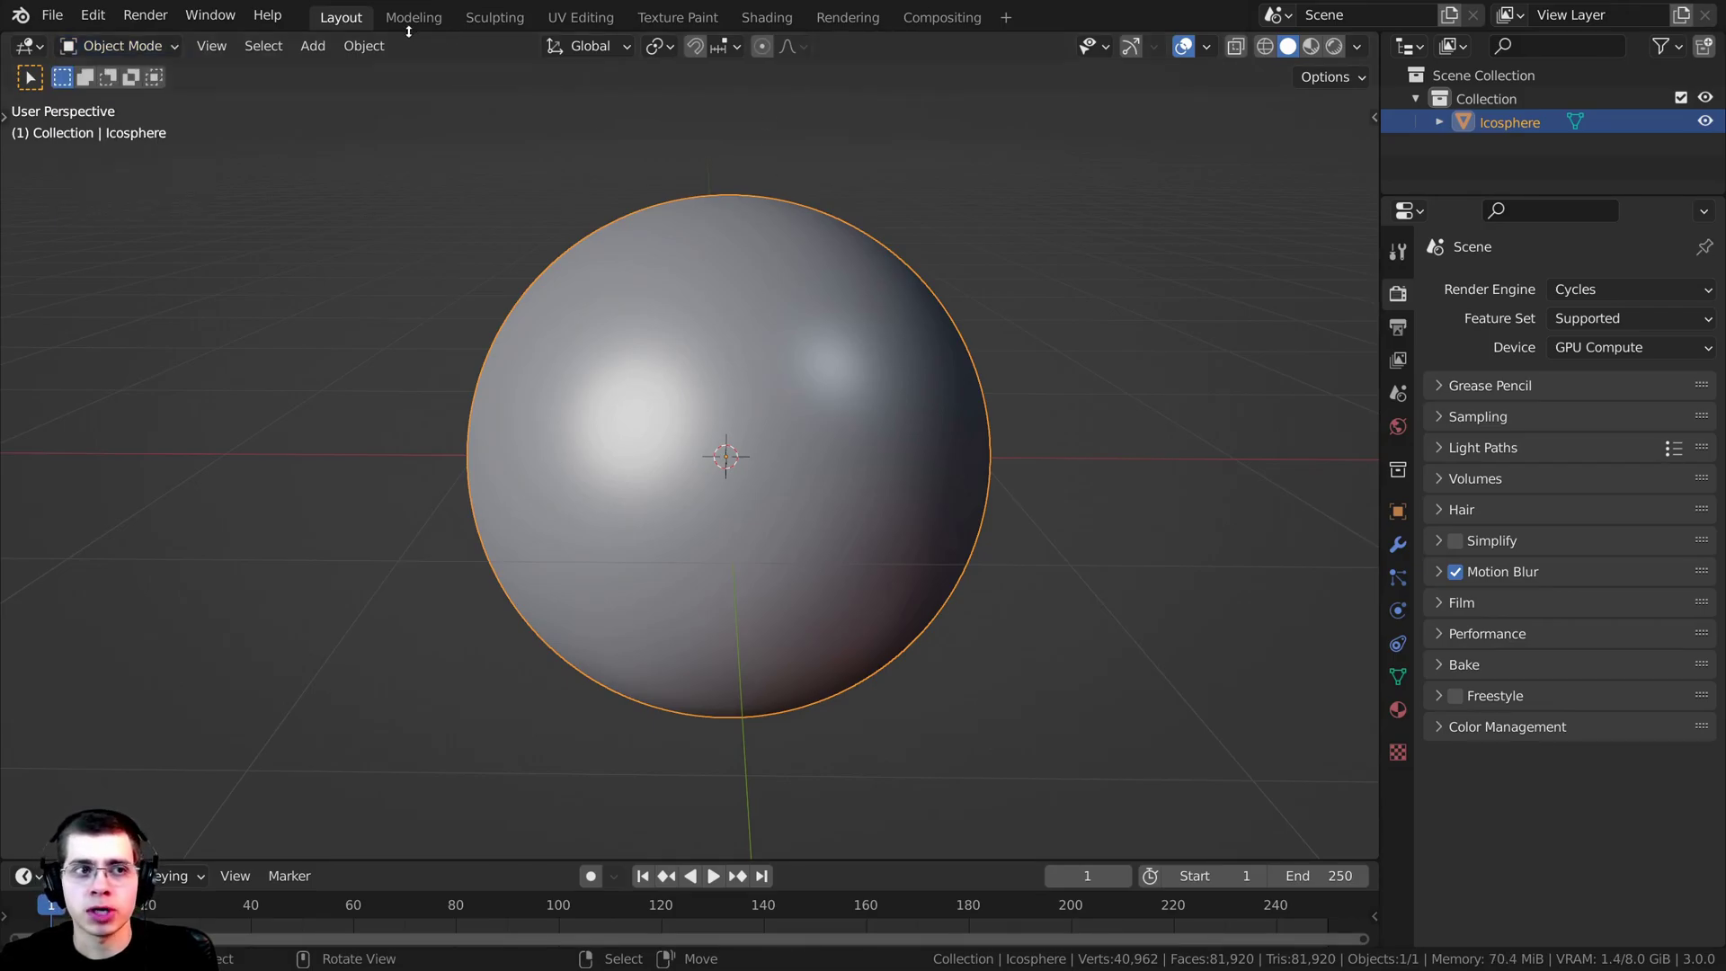
left_click(494, 18)
Step: Sculpt raised zigzag strokes across the front of the sphere with the Draw brush at 35 px radius
scroll(764, 431, "up", 4)
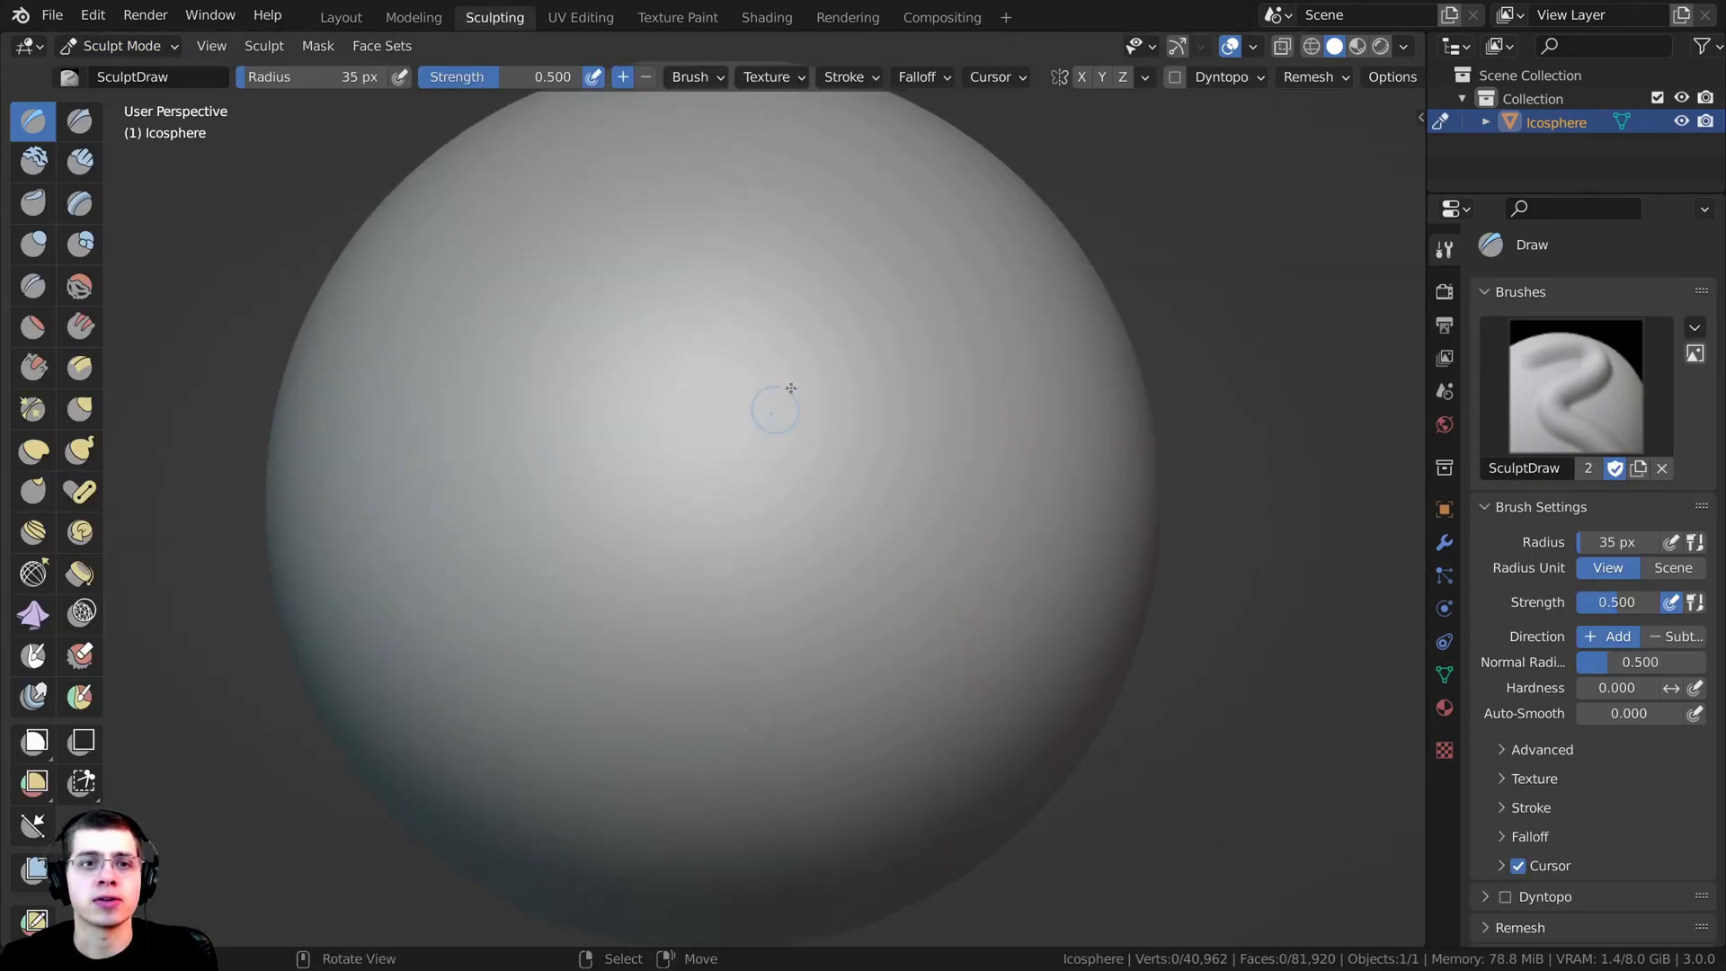
mouse_move(885, 235)
left_mouse_down()
mouse_move(711, 540)
mouse_move(980, 683)
left_mouse_up()
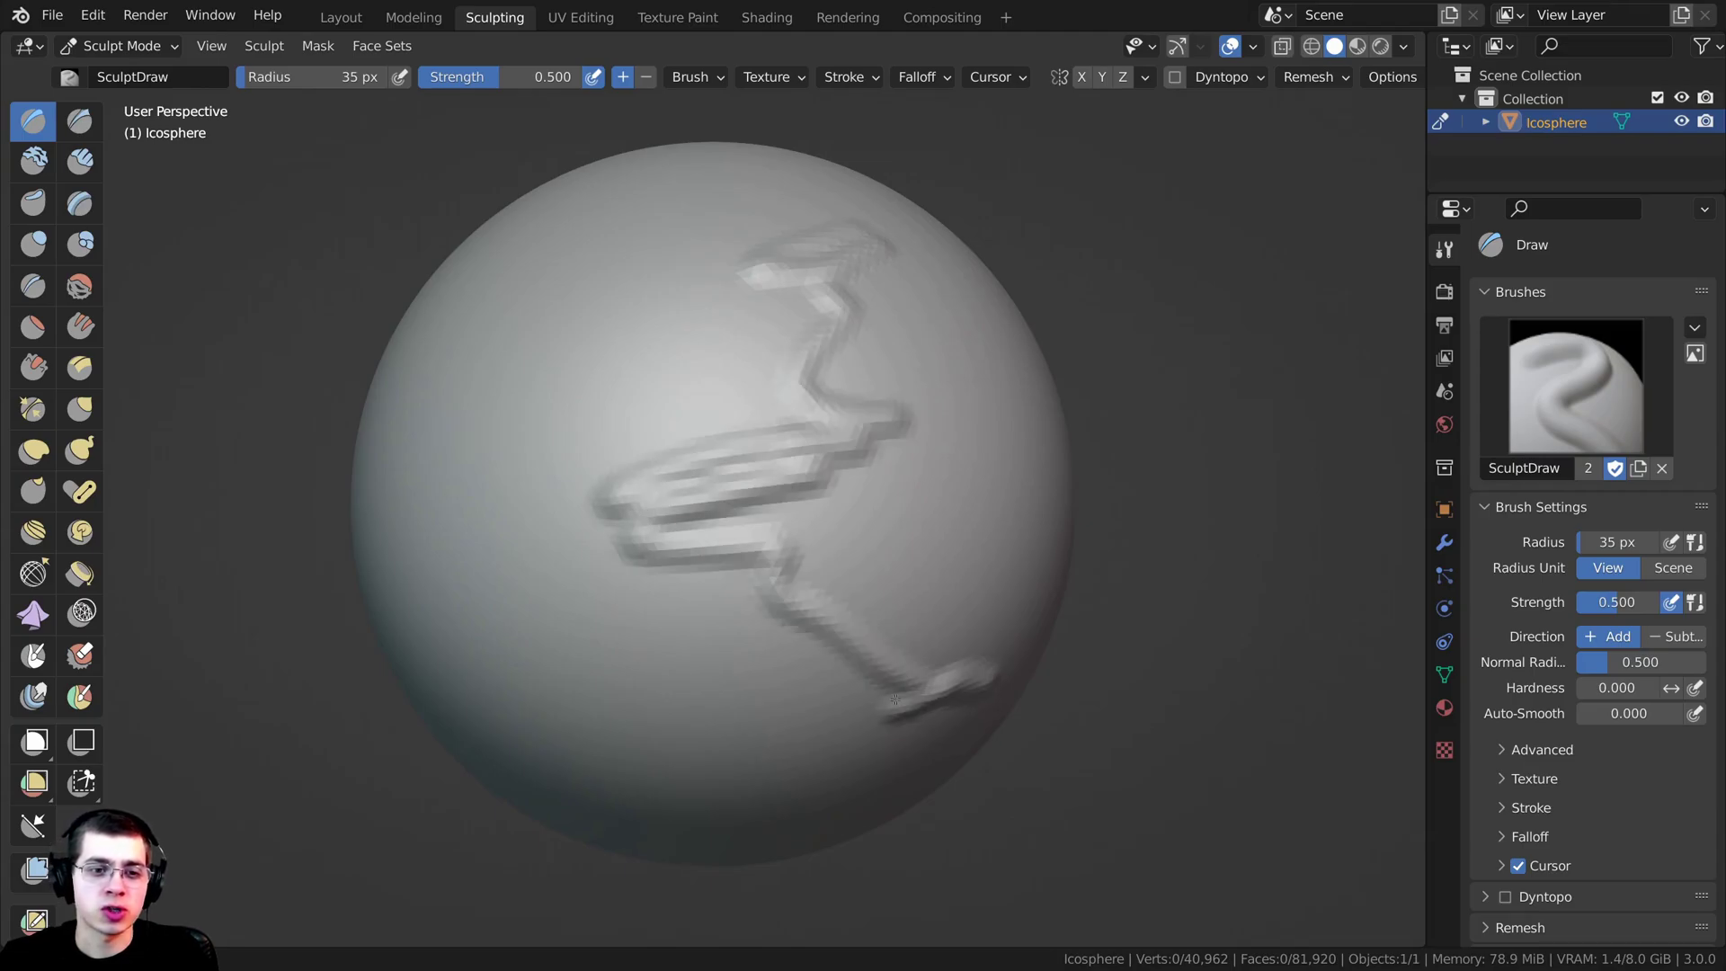
left_click_drag(665, 449, 674, 256)
mouse_move(818, 234)
left_mouse_down()
mouse_move(979, 459)
mouse_move(720, 417)
left_mouse_up()
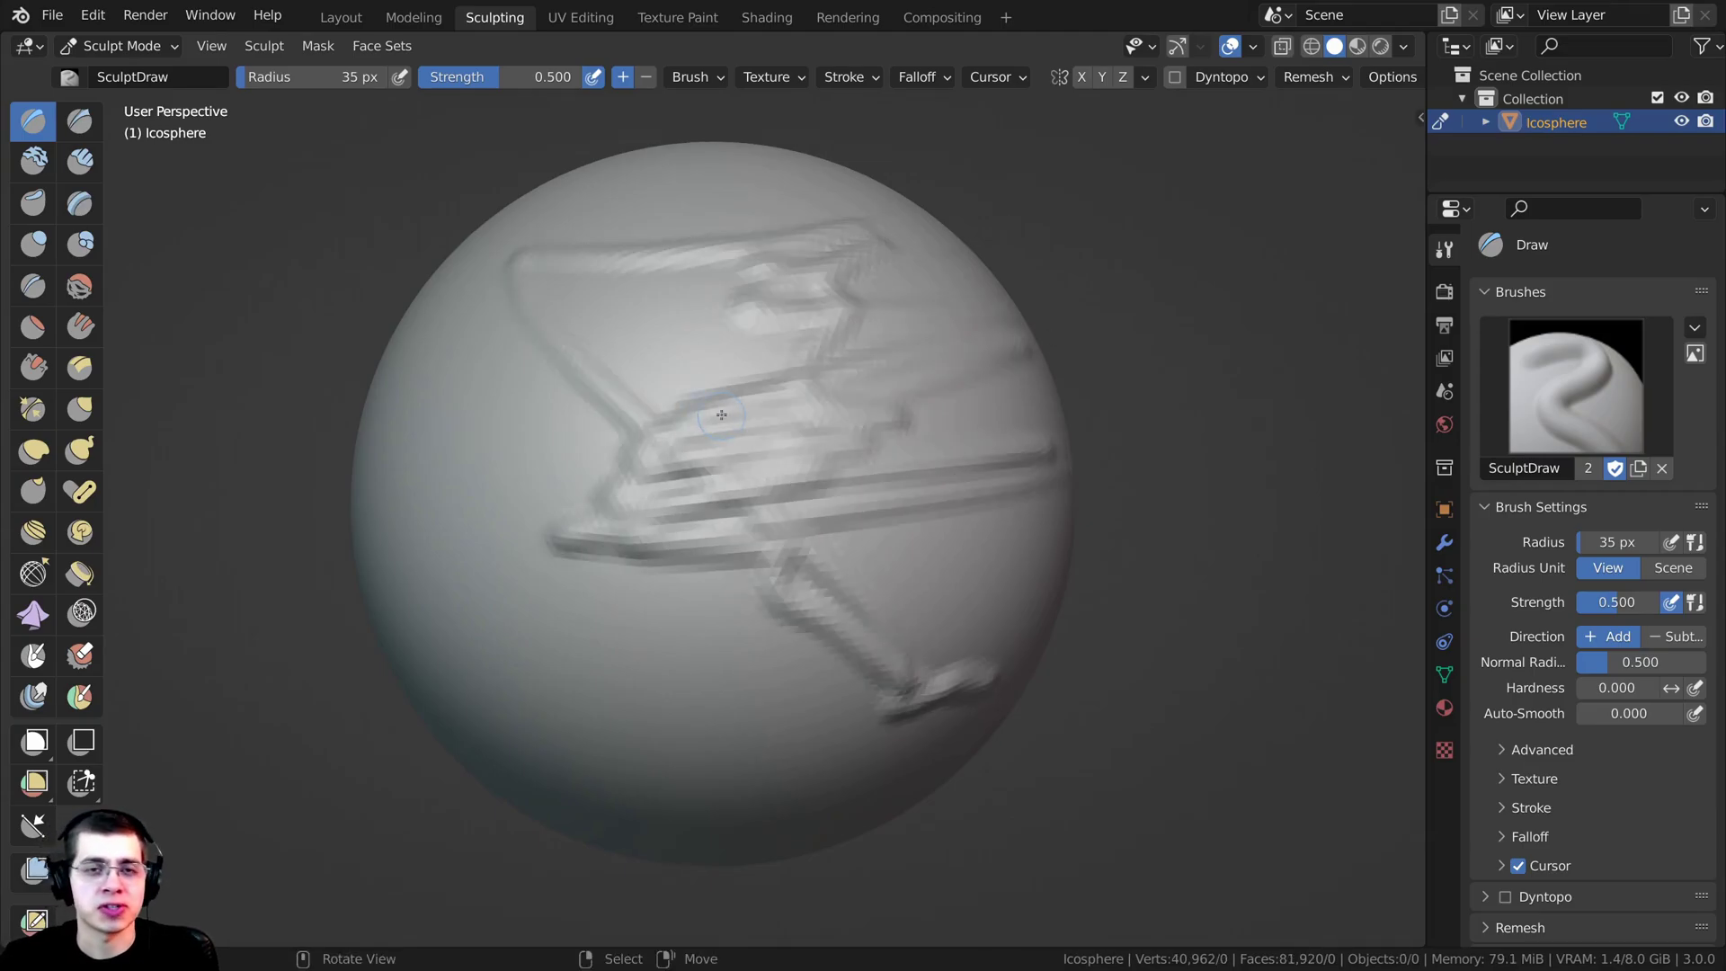
middle_click_drag(720, 416, 686, 401)
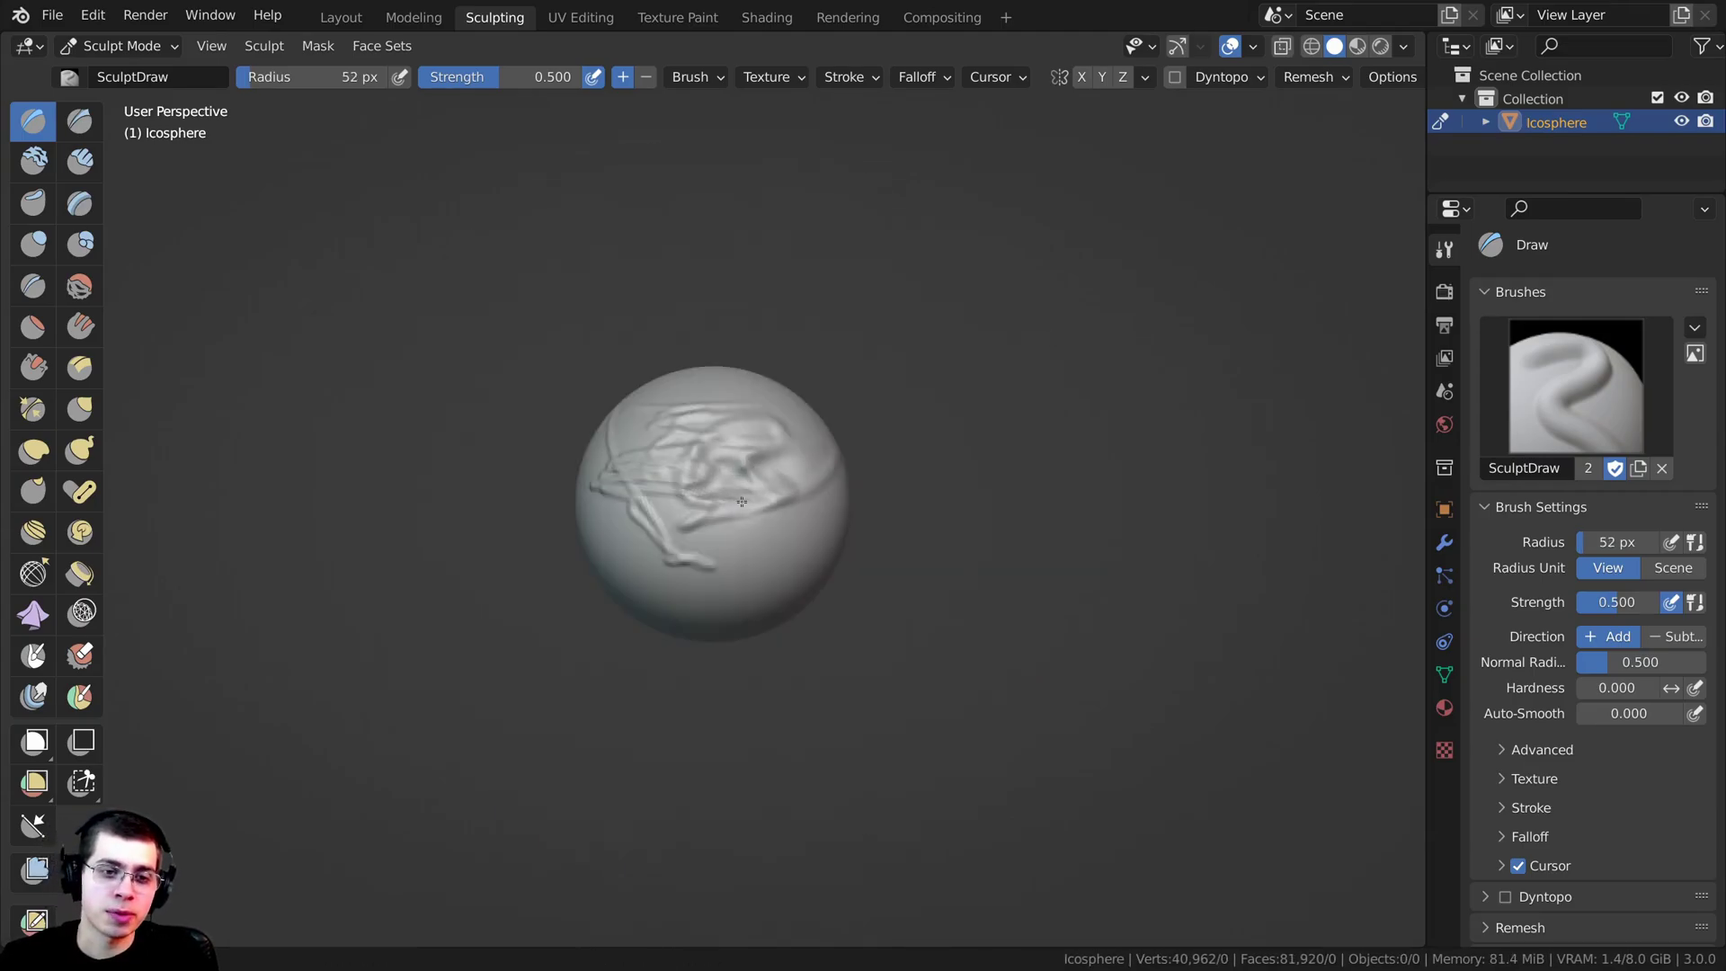
Step: Carve into the sphere and sculpt further strokes beside the zigzags with the Draw brush at 52 px radius
scroll(755, 468, "up", 1)
mouse_move(732, 468)
left_mouse_down("ctrl")
mouse_move(715, 470)
mouse_move(753, 472)
mouse_move(745, 489)
left_mouse_up("ctrl")
mouse_move(746, 489)
middle_mouse_down()
mouse_move(574, 509)
mouse_move(629, 419)
mouse_move(600, 516)
middle_mouse_up()
scroll(574, 509, "up", 4)
mouse_move(553, 584)
left_mouse_down()
mouse_move(797, 424)
mouse_move(549, 599)
left_mouse_up()
mouse_move(548, 599)
middle_mouse_down()
mouse_move(556, 461)
mouse_move(594, 370)
mouse_move(645, 322)
middle_mouse_up()
middle_click_drag(816, 273, 840, 253)
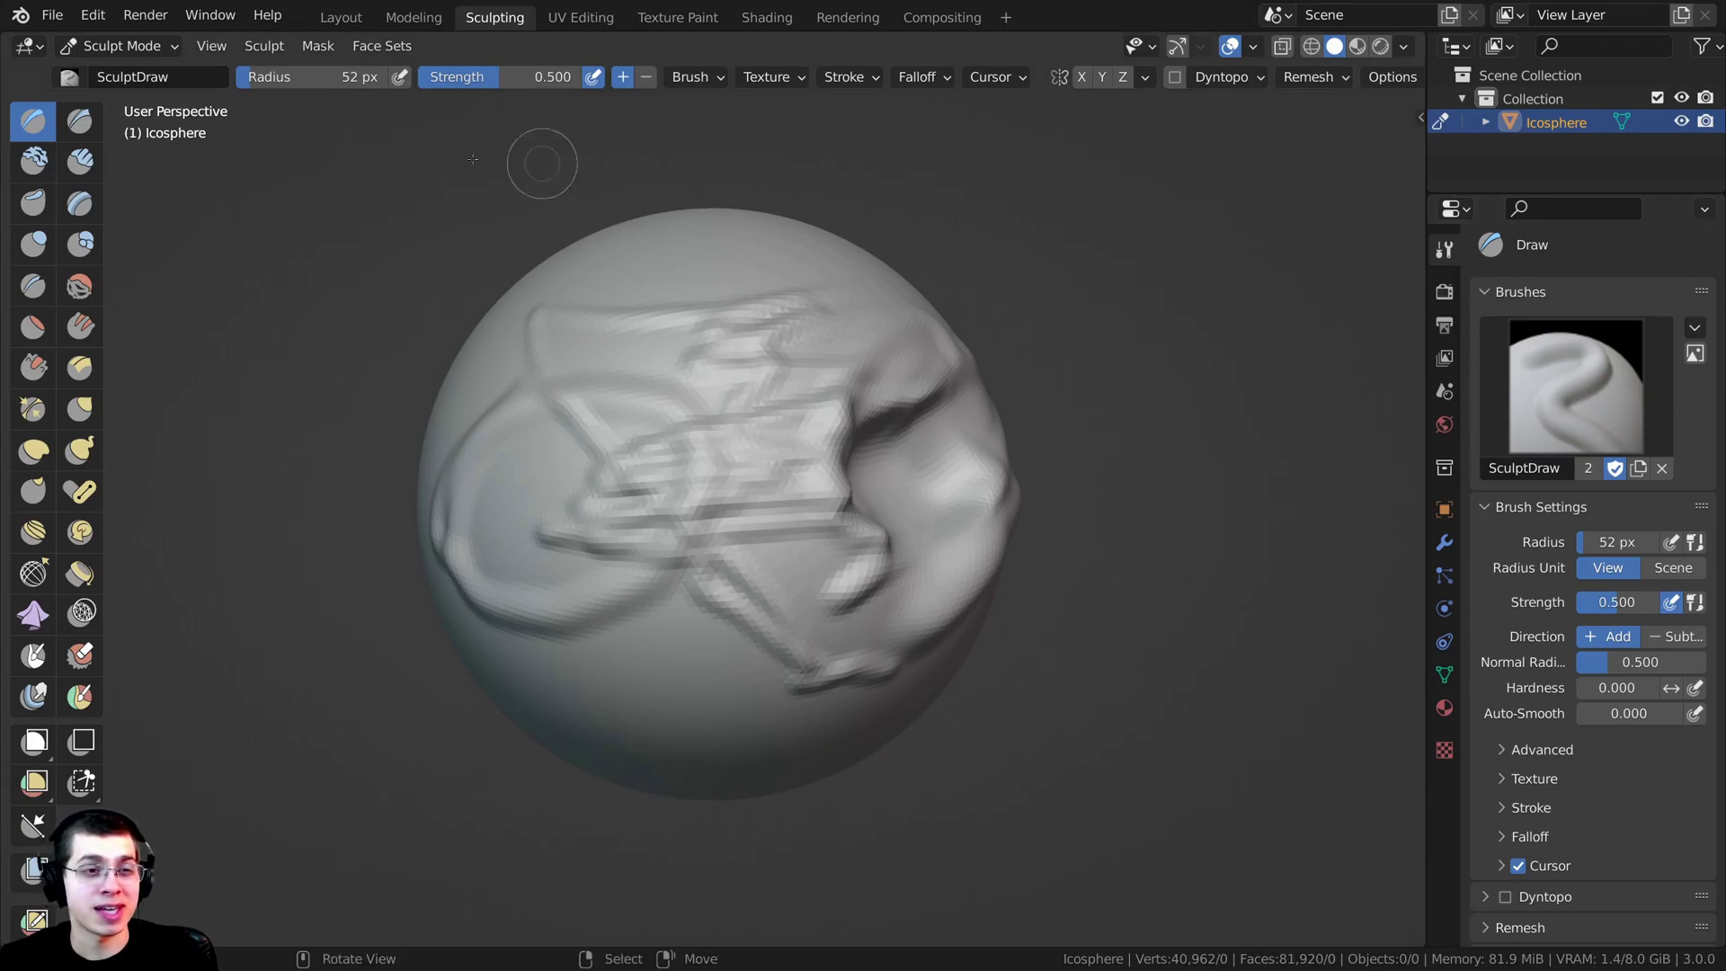
Step: Expand the brush tool's Symmetry settings to show the mirror, lock and tiling options
scroll(1564, 574, "down", 2)
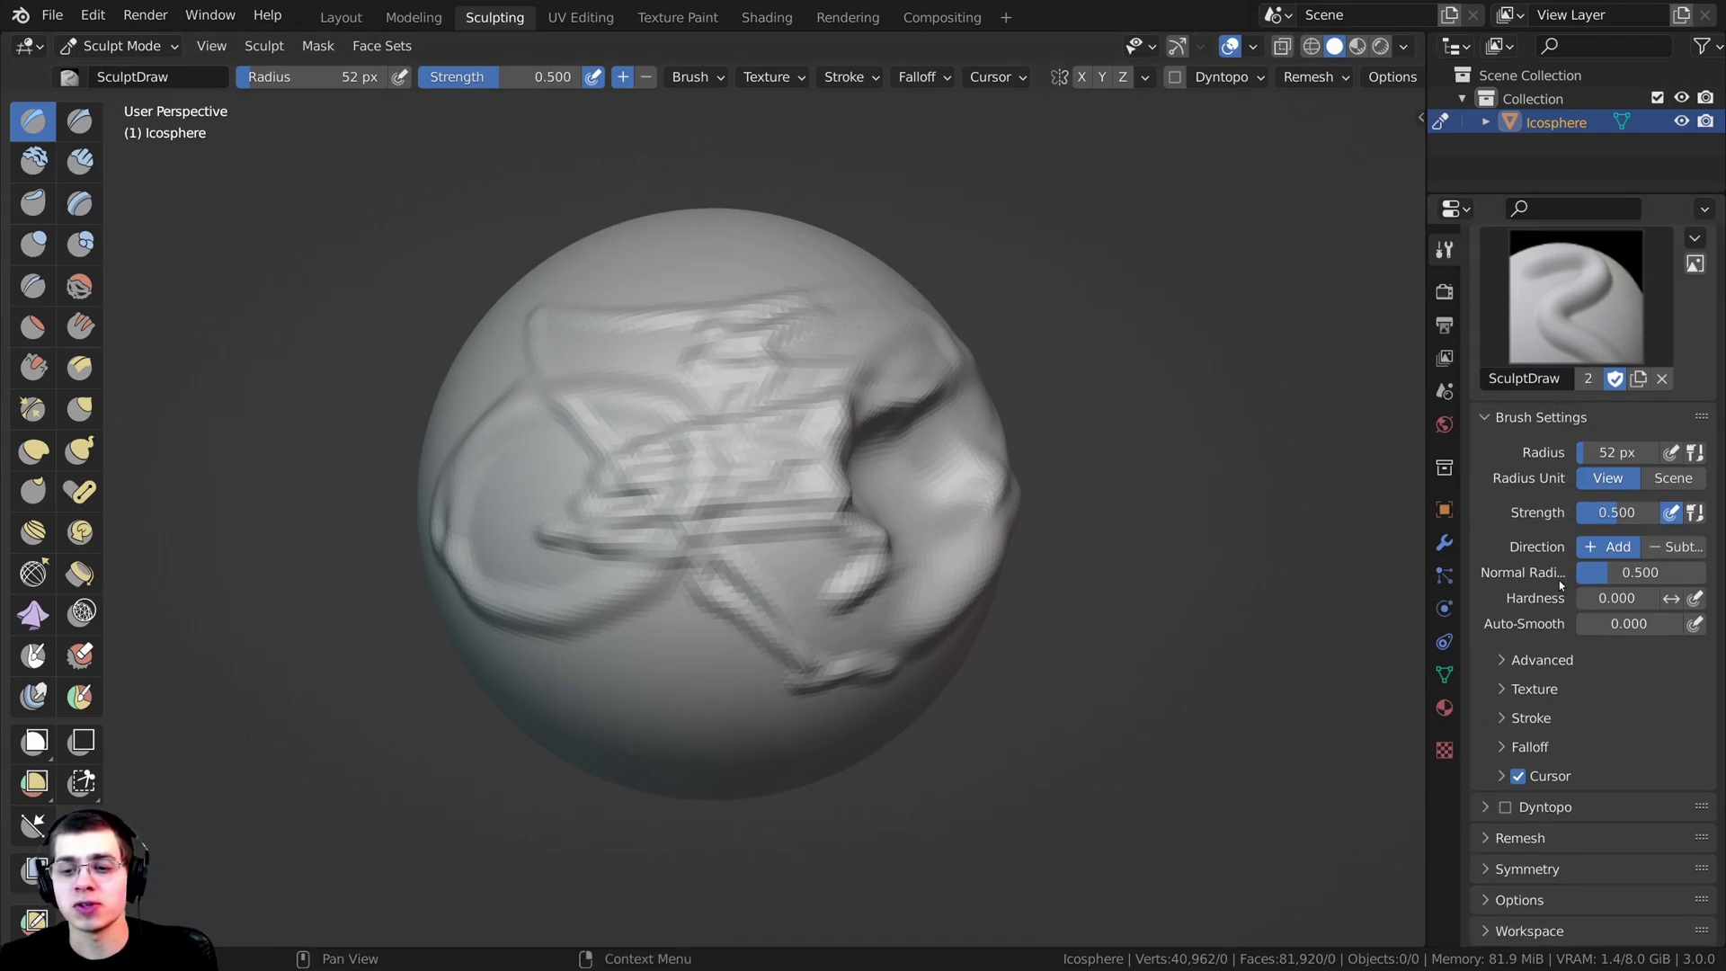
left_click(1485, 871)
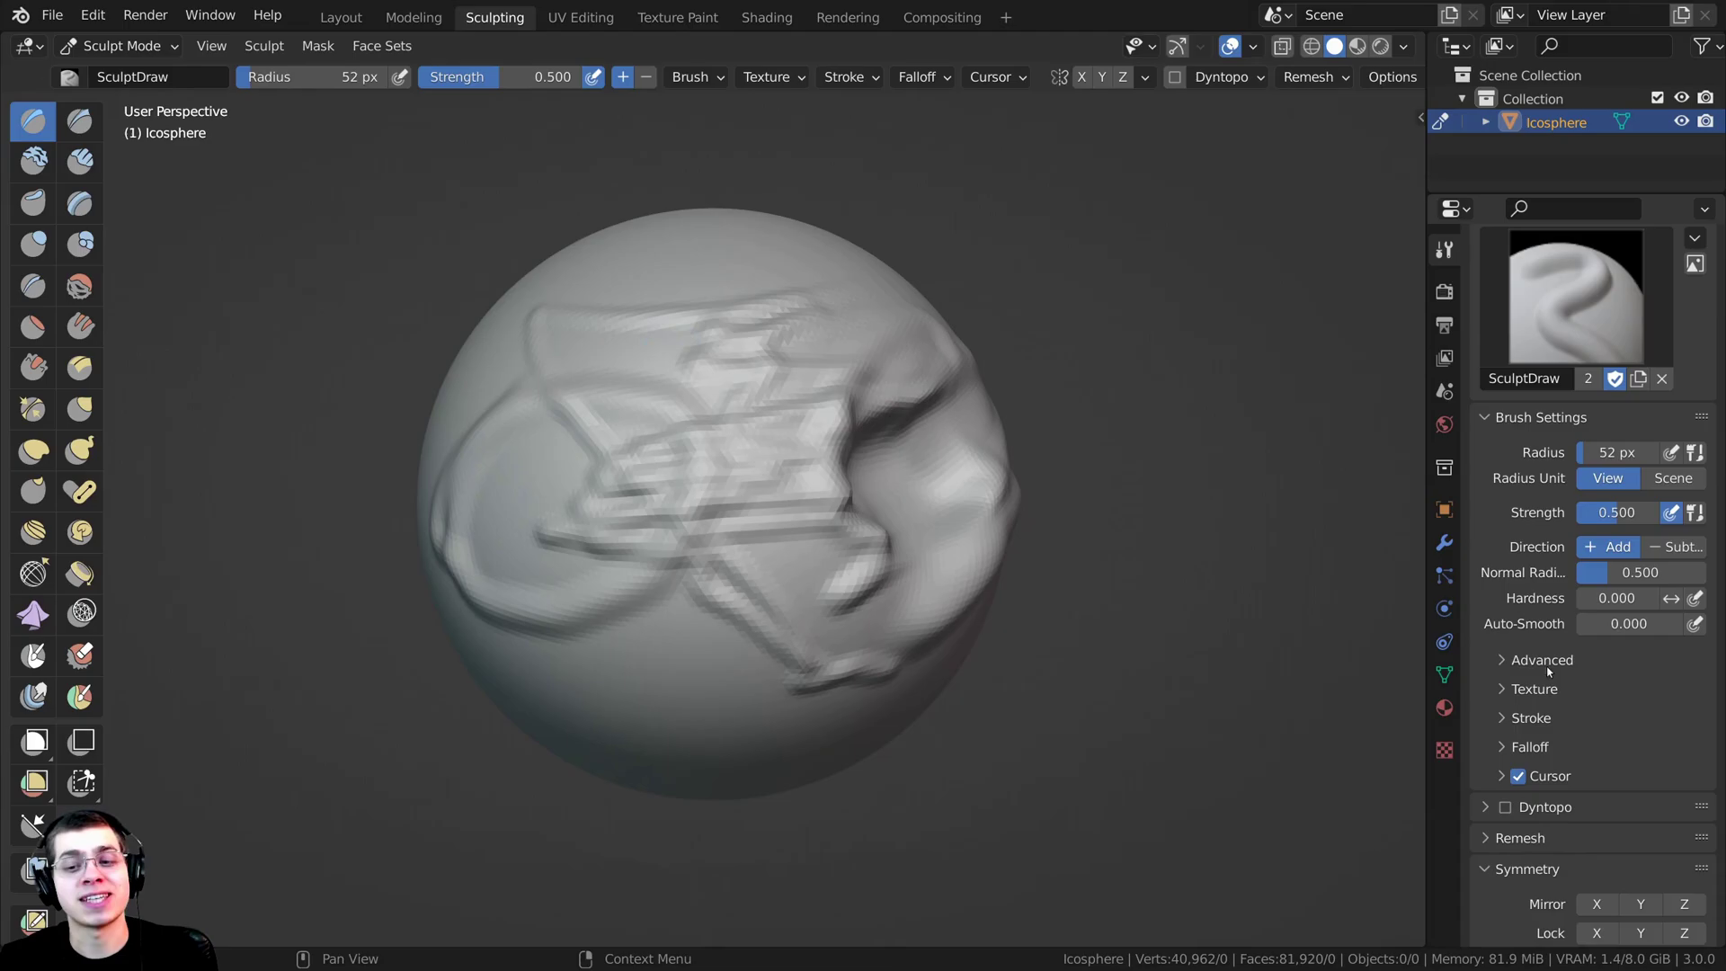
scroll(1548, 670, "down", 7)
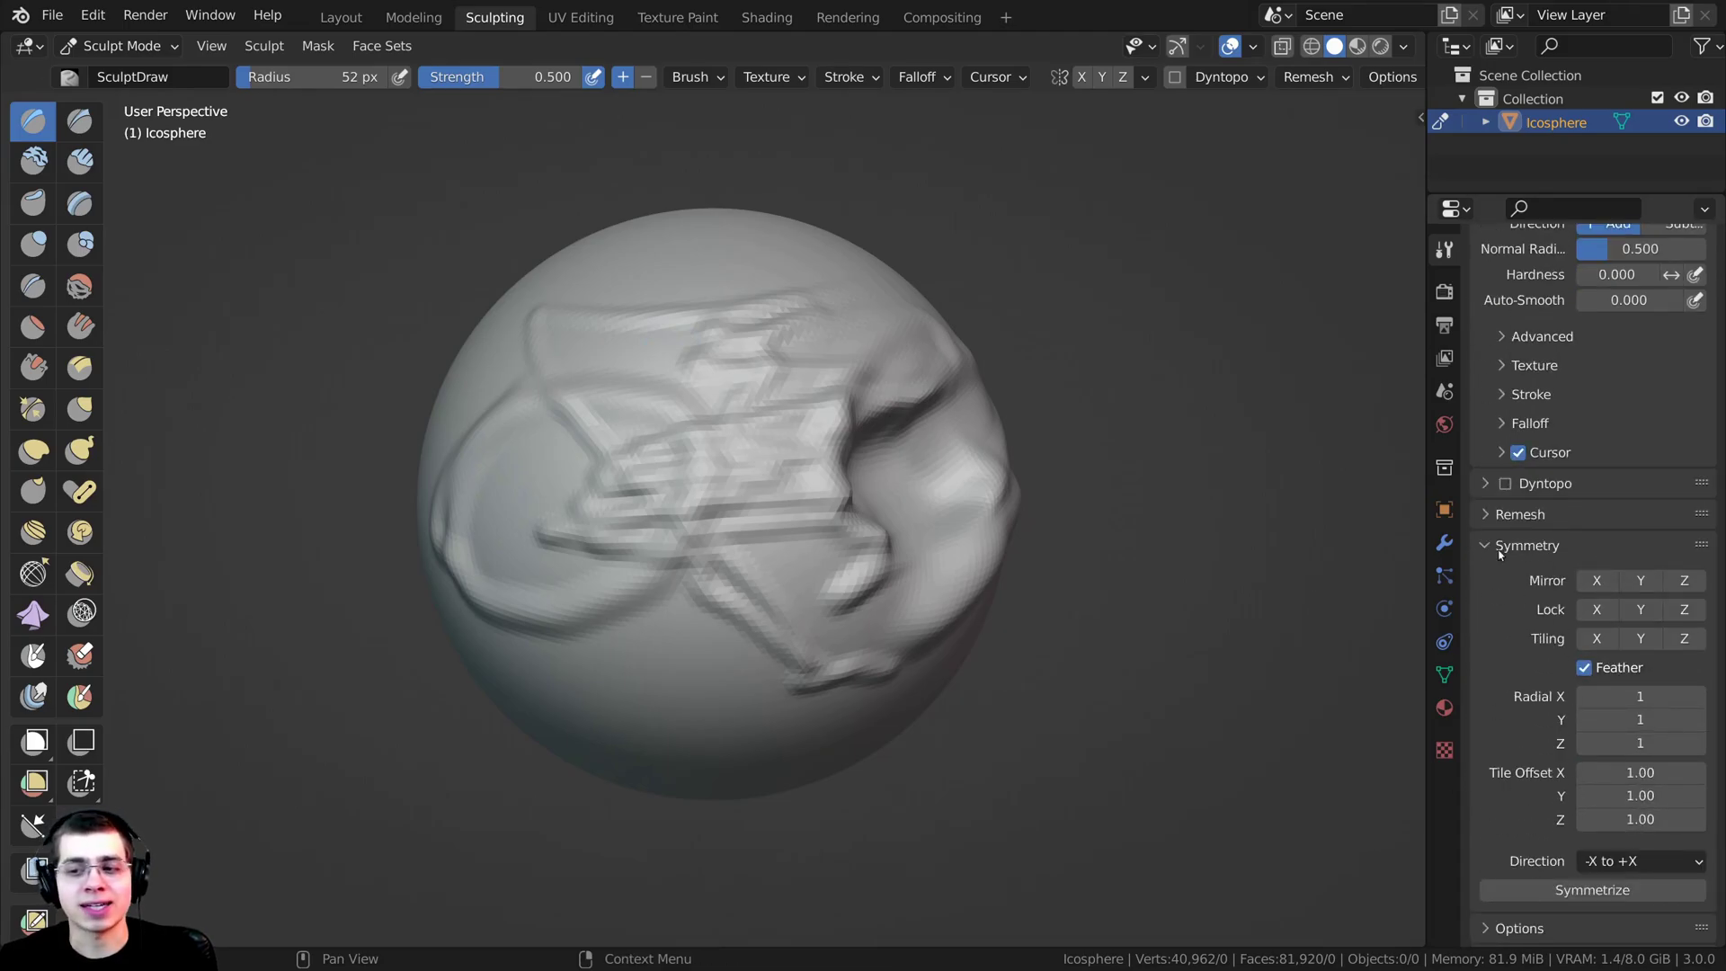
Step: Turn on X mirroring and sculpt symmetrical raised strokes near the top of the sphere
left_click(1082, 79)
mouse_move(898, 262)
middle_mouse_down()
mouse_move(913, 234)
mouse_move(946, 253)
middle_mouse_up()
mouse_move(790, 265)
middle_mouse_down()
mouse_move(854, 314)
mouse_move(782, 382)
middle_mouse_up()
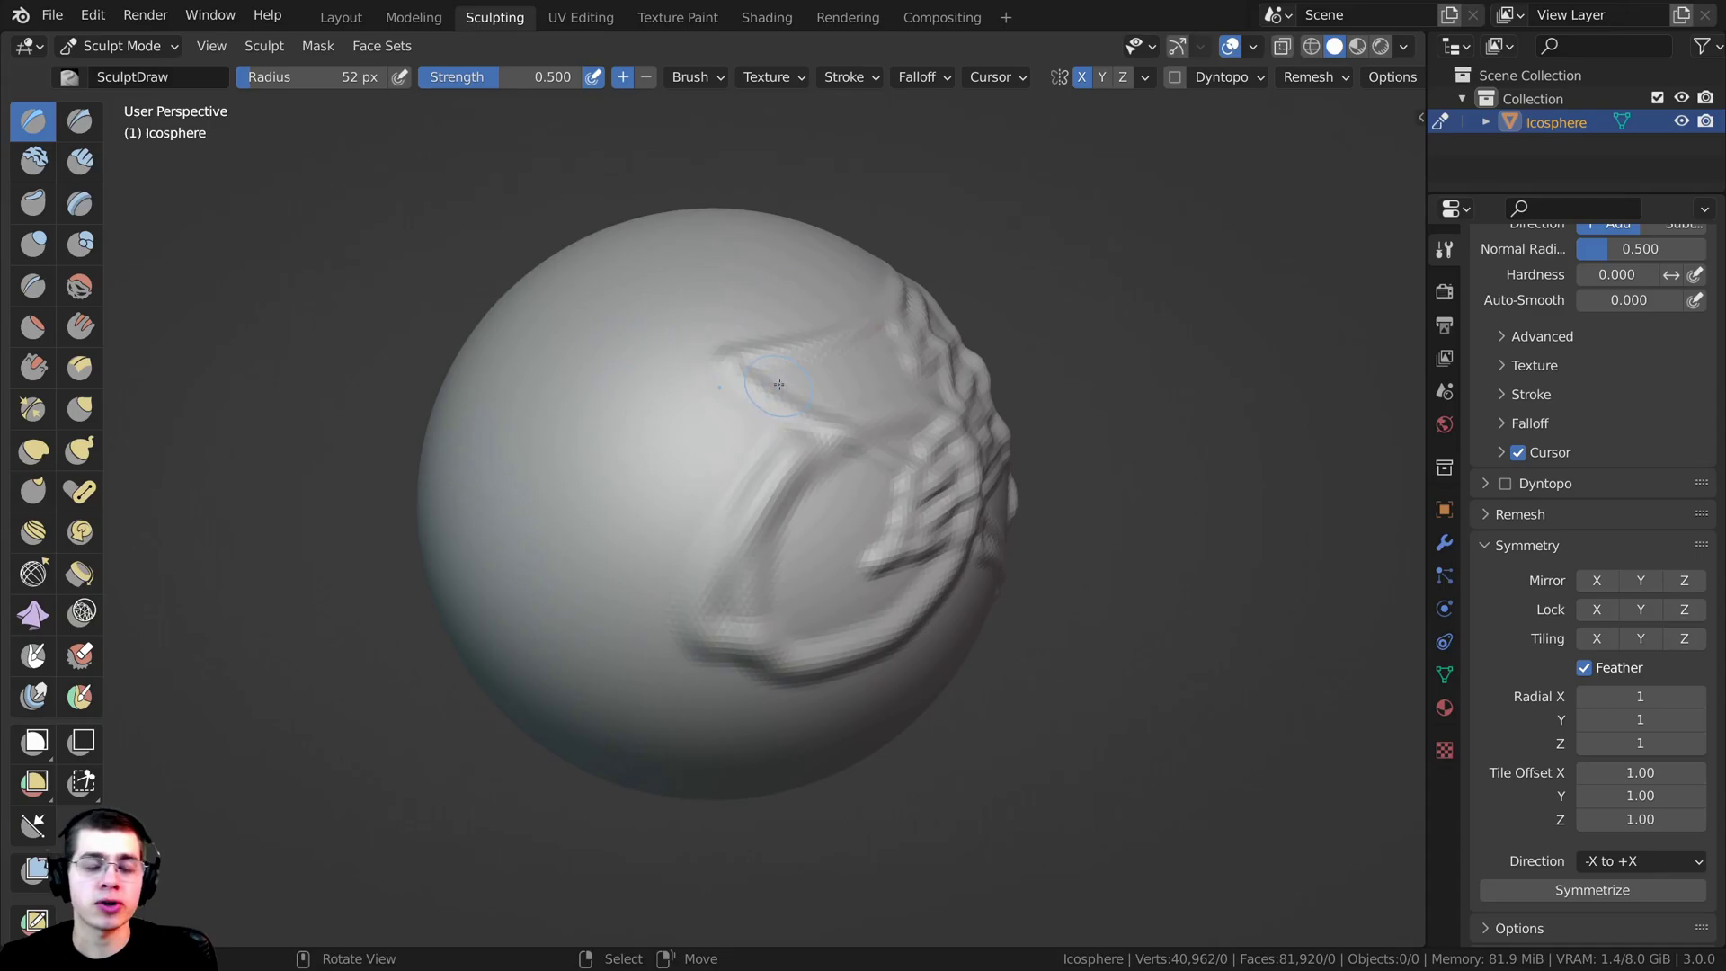
scroll(676, 241, "up", 2)
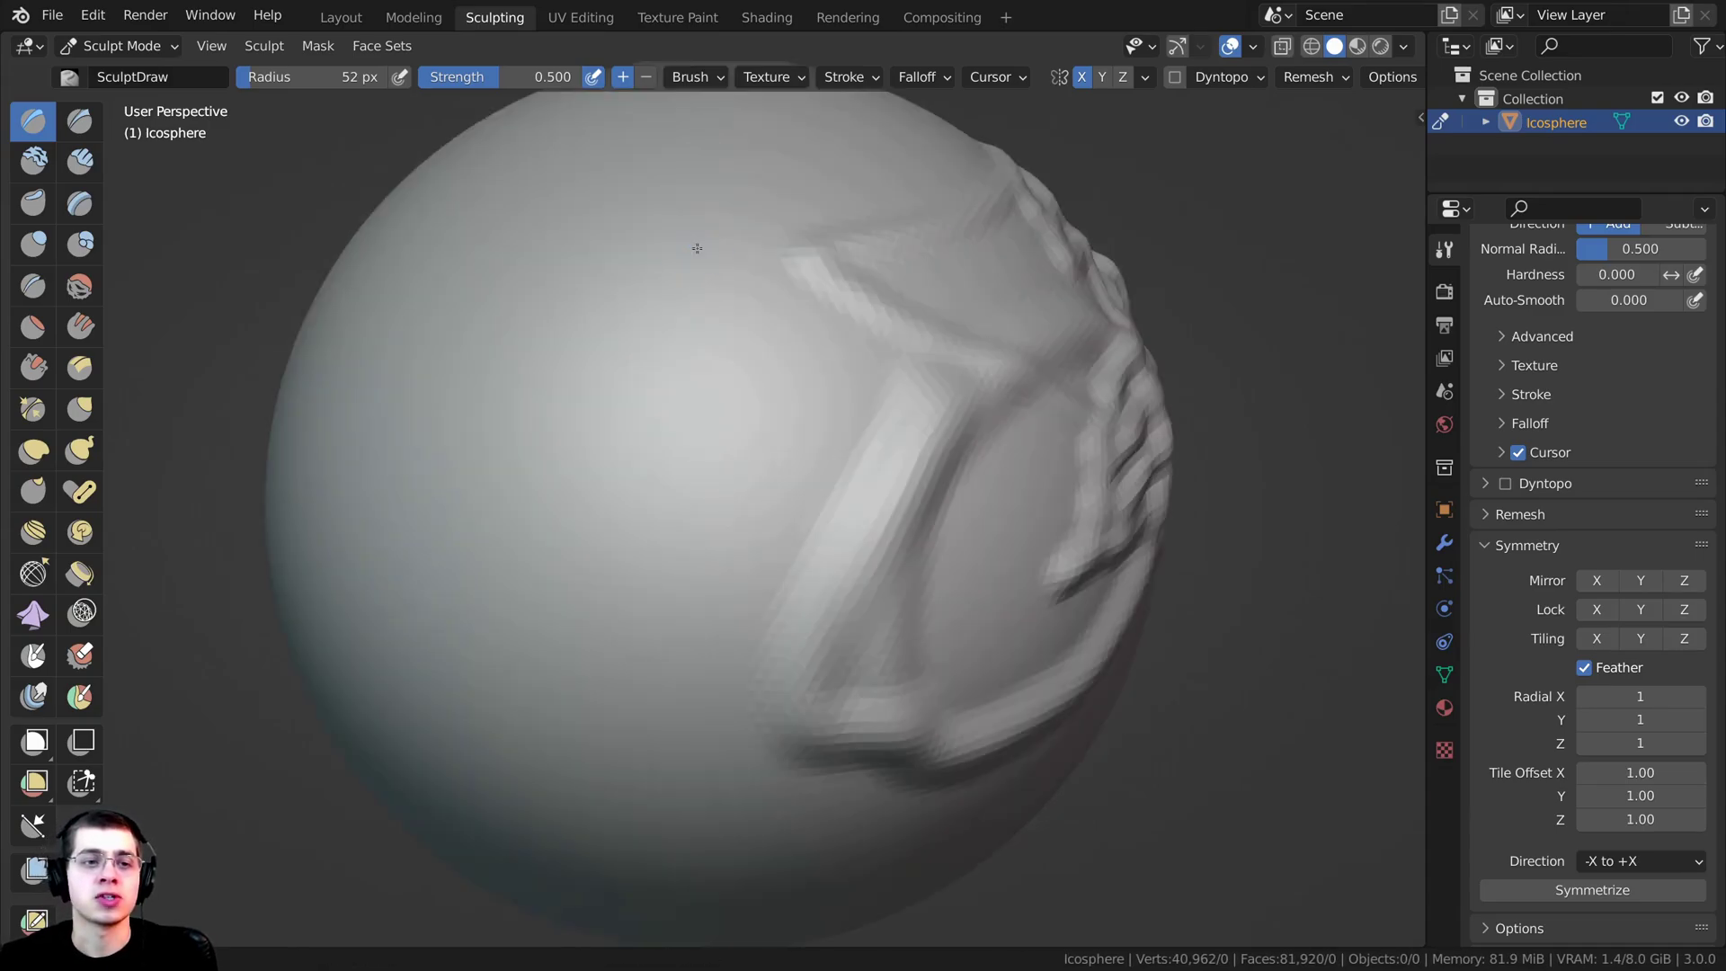
middle_click_drag(697, 246, 564, 266)
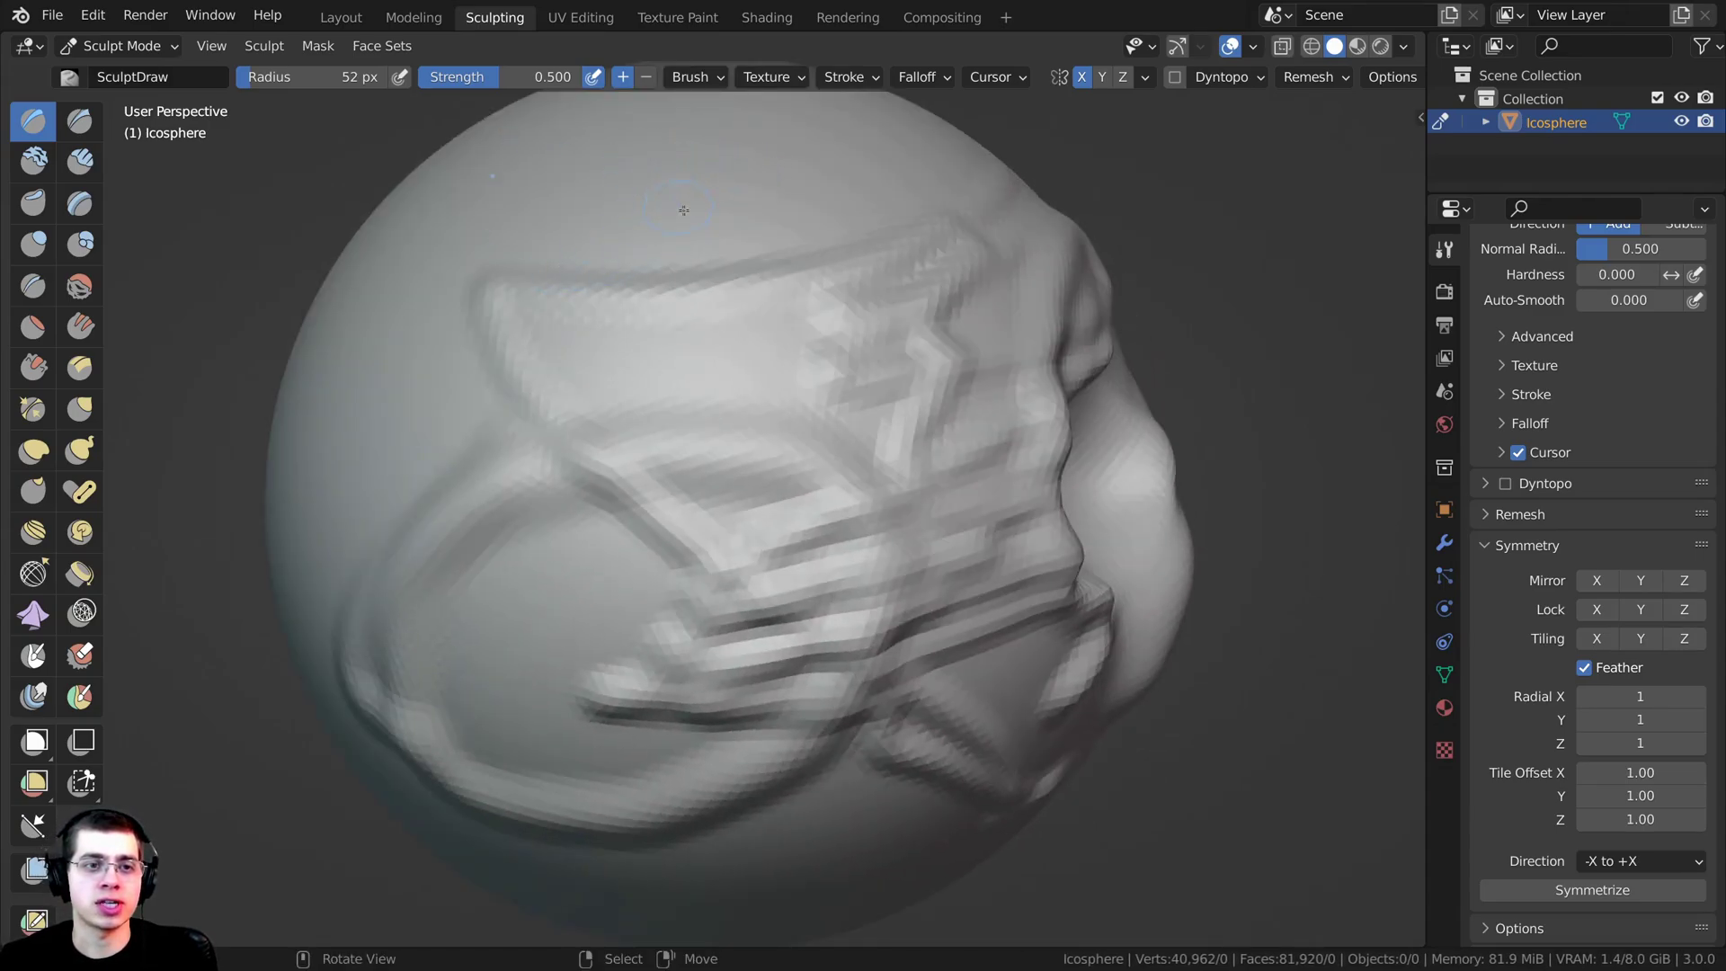
middle_click_drag(683, 210, 595, 238)
left_click_drag(734, 235, 735, 338)
scroll(742, 369, "down", 1)
middle_click_drag(742, 368, 717, 369)
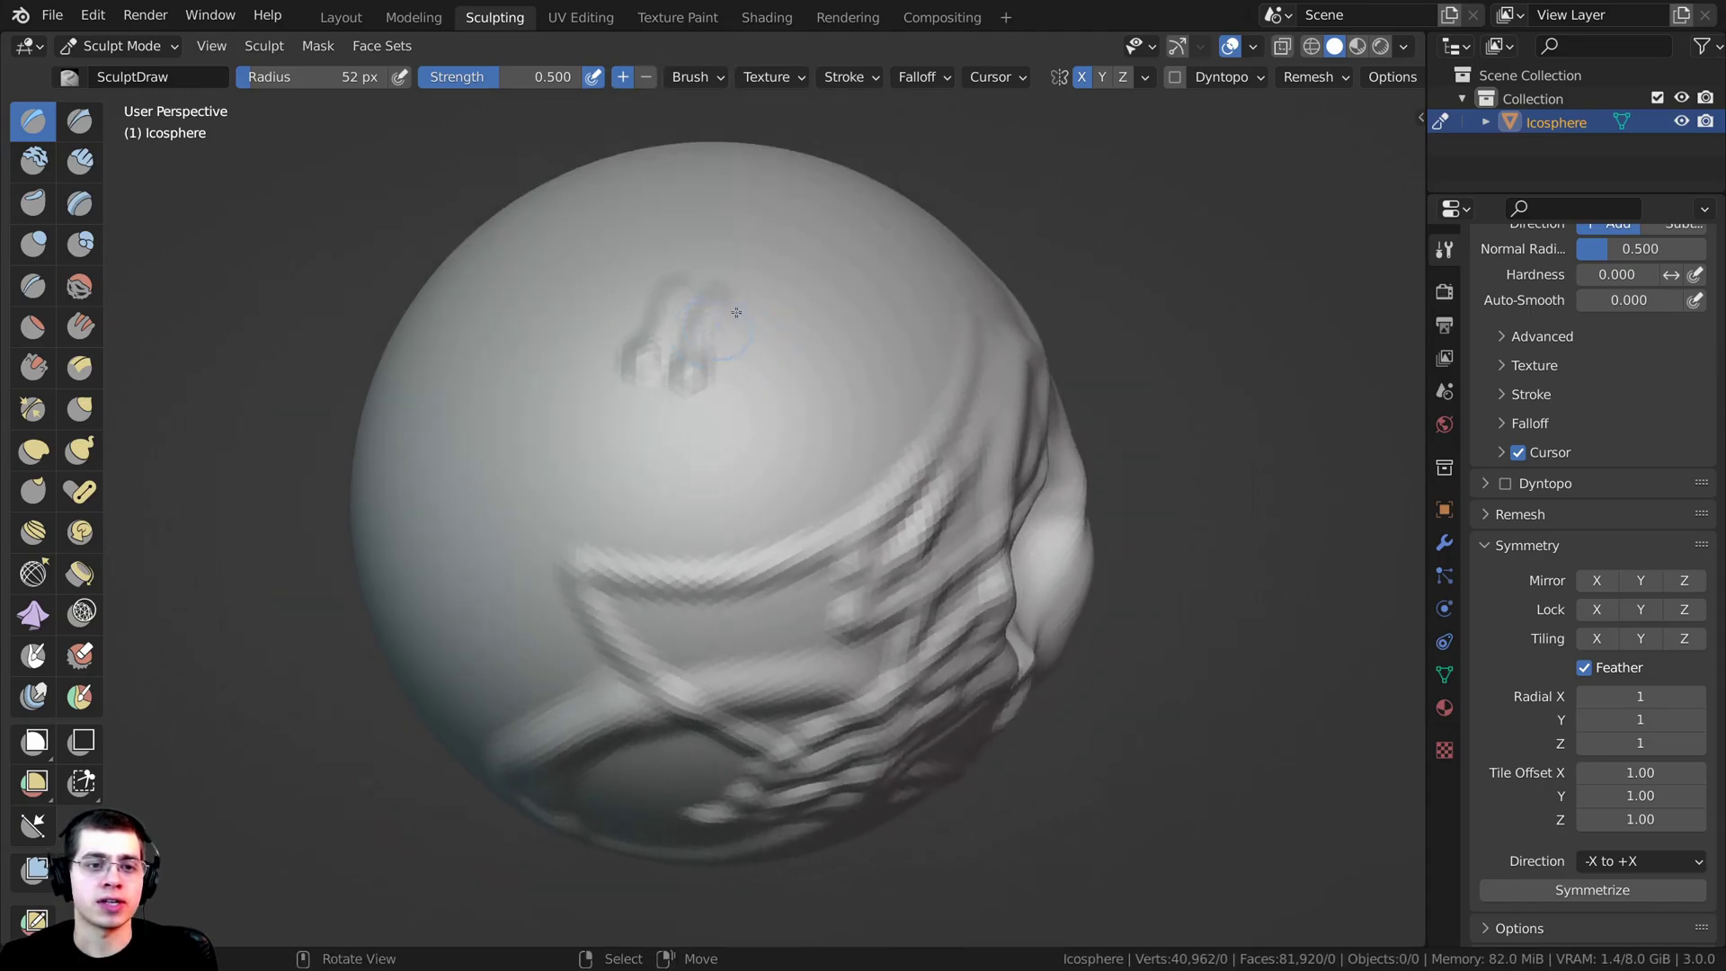
mouse_move(766, 281)
left_mouse_down()
mouse_move(773, 397)
mouse_move(735, 458)
left_mouse_up()
Step: Add Y mirroring to the X symmetry and examine the mirrored strokes around the sphere
mouse_move(735, 458)
middle_mouse_down()
mouse_move(662, 396)
mouse_move(800, 428)
mouse_move(764, 420)
mouse_move(845, 472)
middle_mouse_up()
scroll(663, 396, "down", 3)
scroll(809, 440, "up", 1)
middle_click_drag(782, 405, 777, 423)
scroll(777, 422, "down", 2)
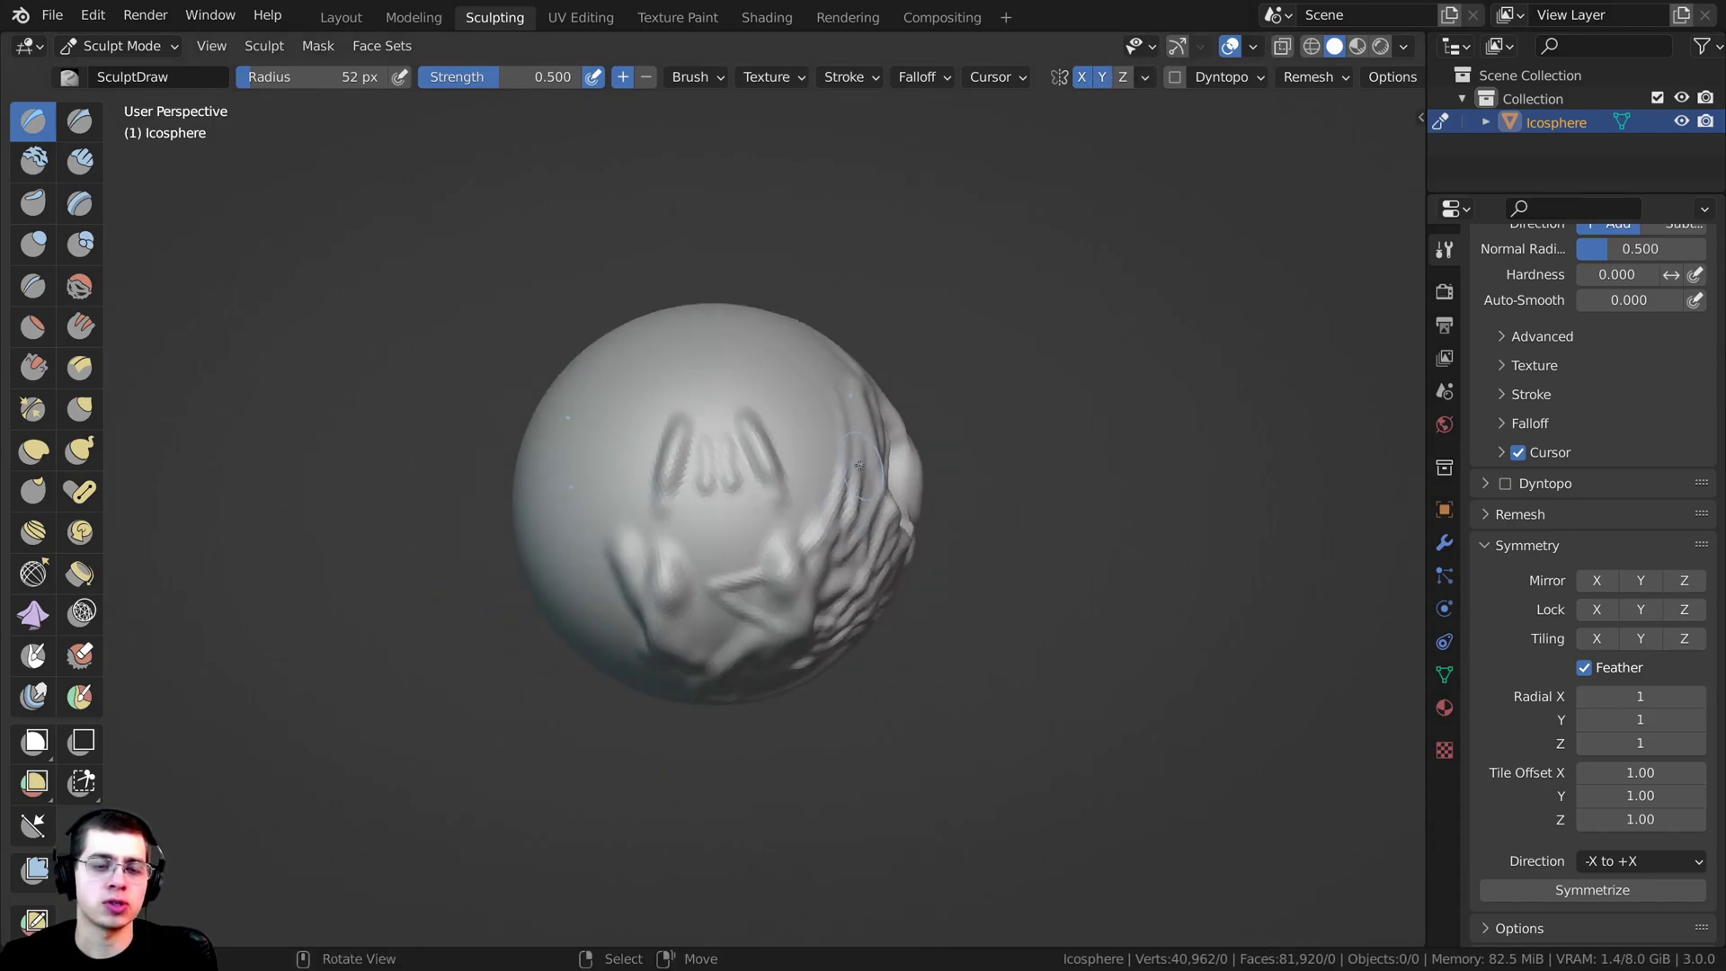
mouse_move(764, 362)
middle_mouse_down()
mouse_move(763, 409)
mouse_move(715, 445)
middle_mouse_up()
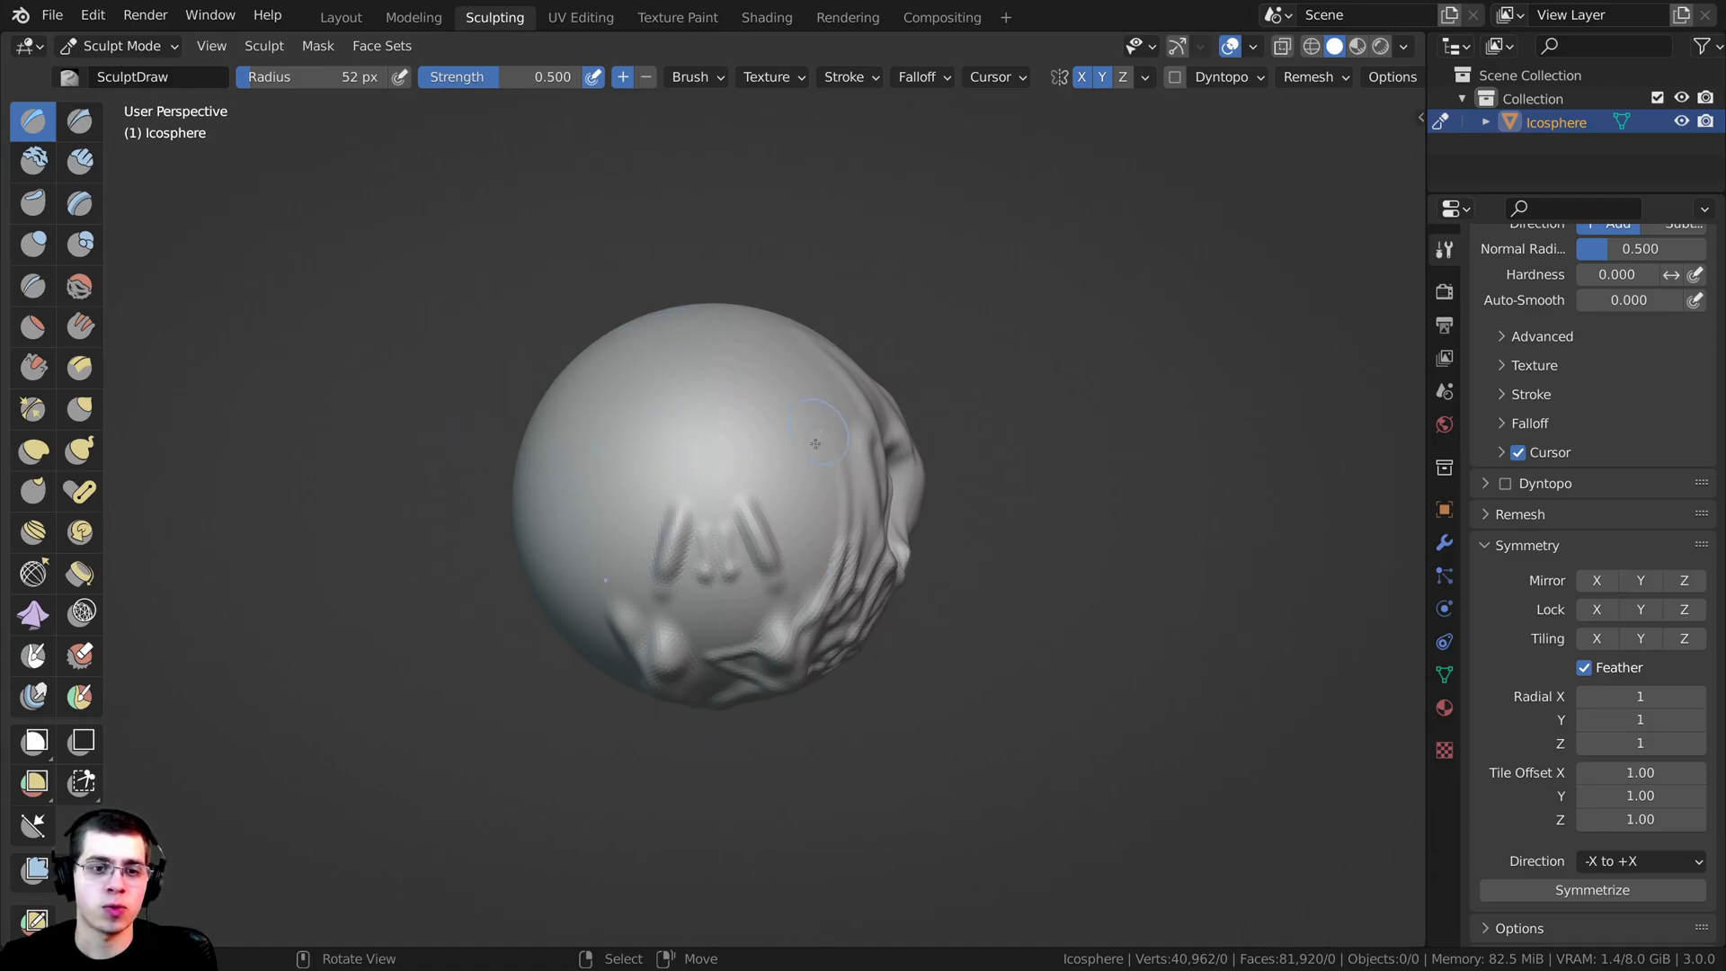
scroll(815, 444, "up", 2)
mouse_move(732, 342)
middle_mouse_down()
mouse_move(720, 378)
mouse_move(778, 190)
middle_mouse_up()
scroll(779, 189, "down", 3)
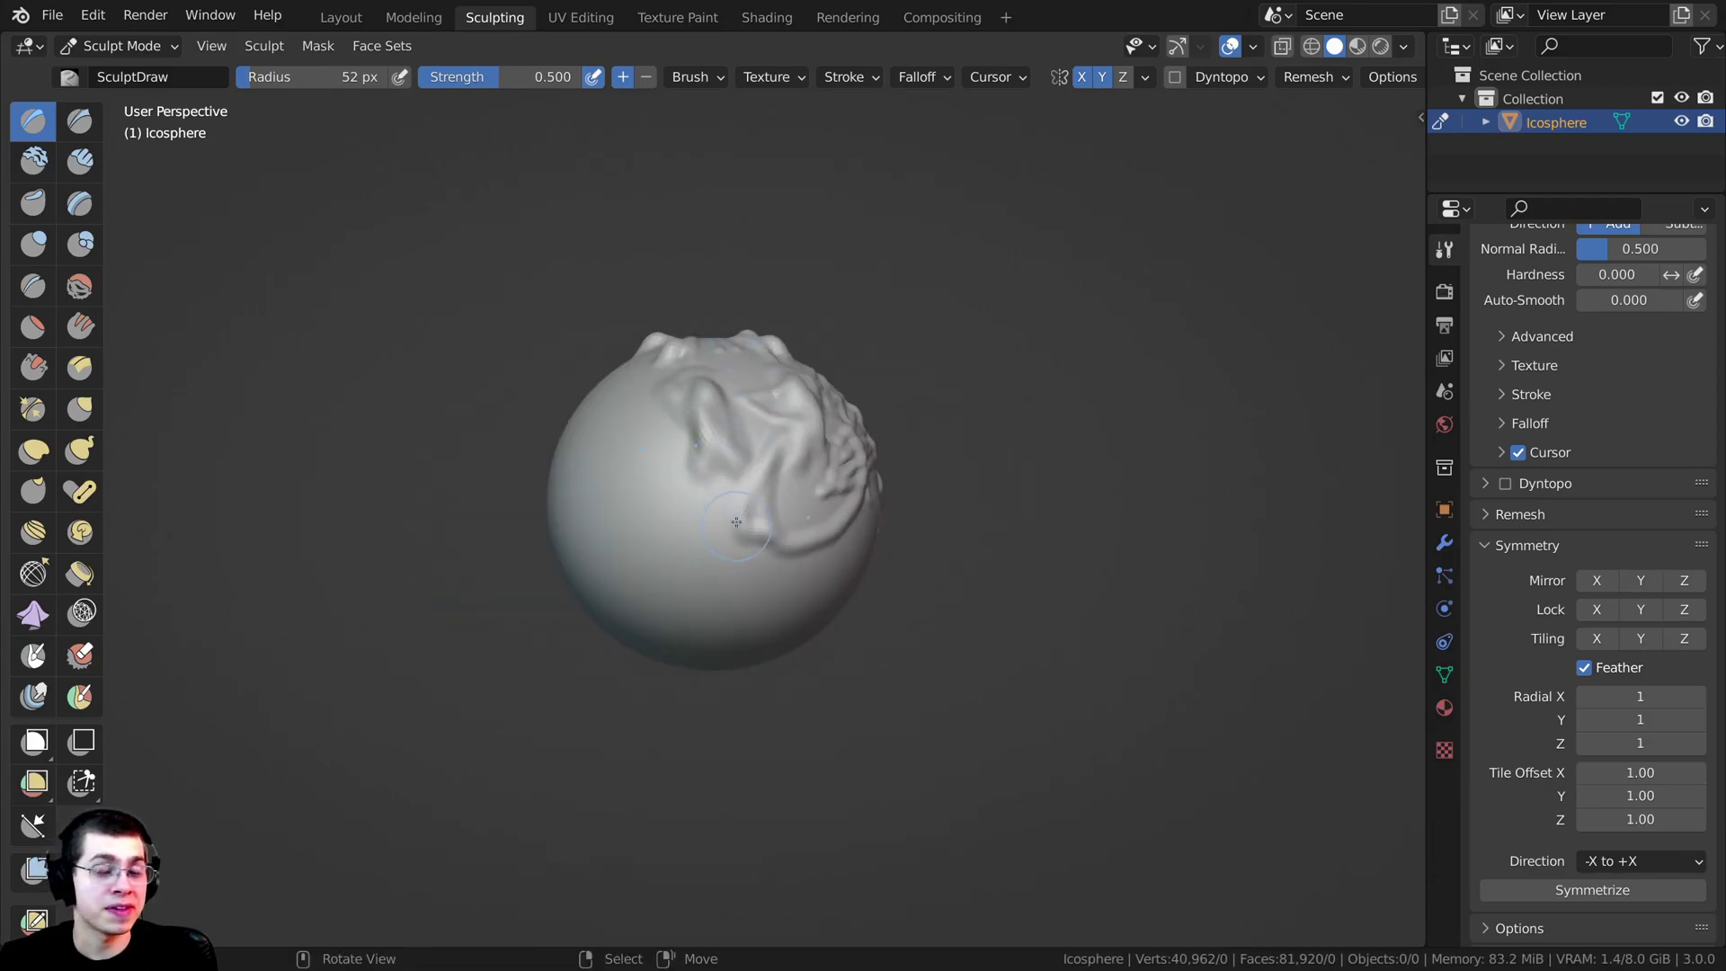
Step: Turn on Z mirroring and build up bumps on the sphere's smooth side, mirrored across all three axes
left_click(1122, 77)
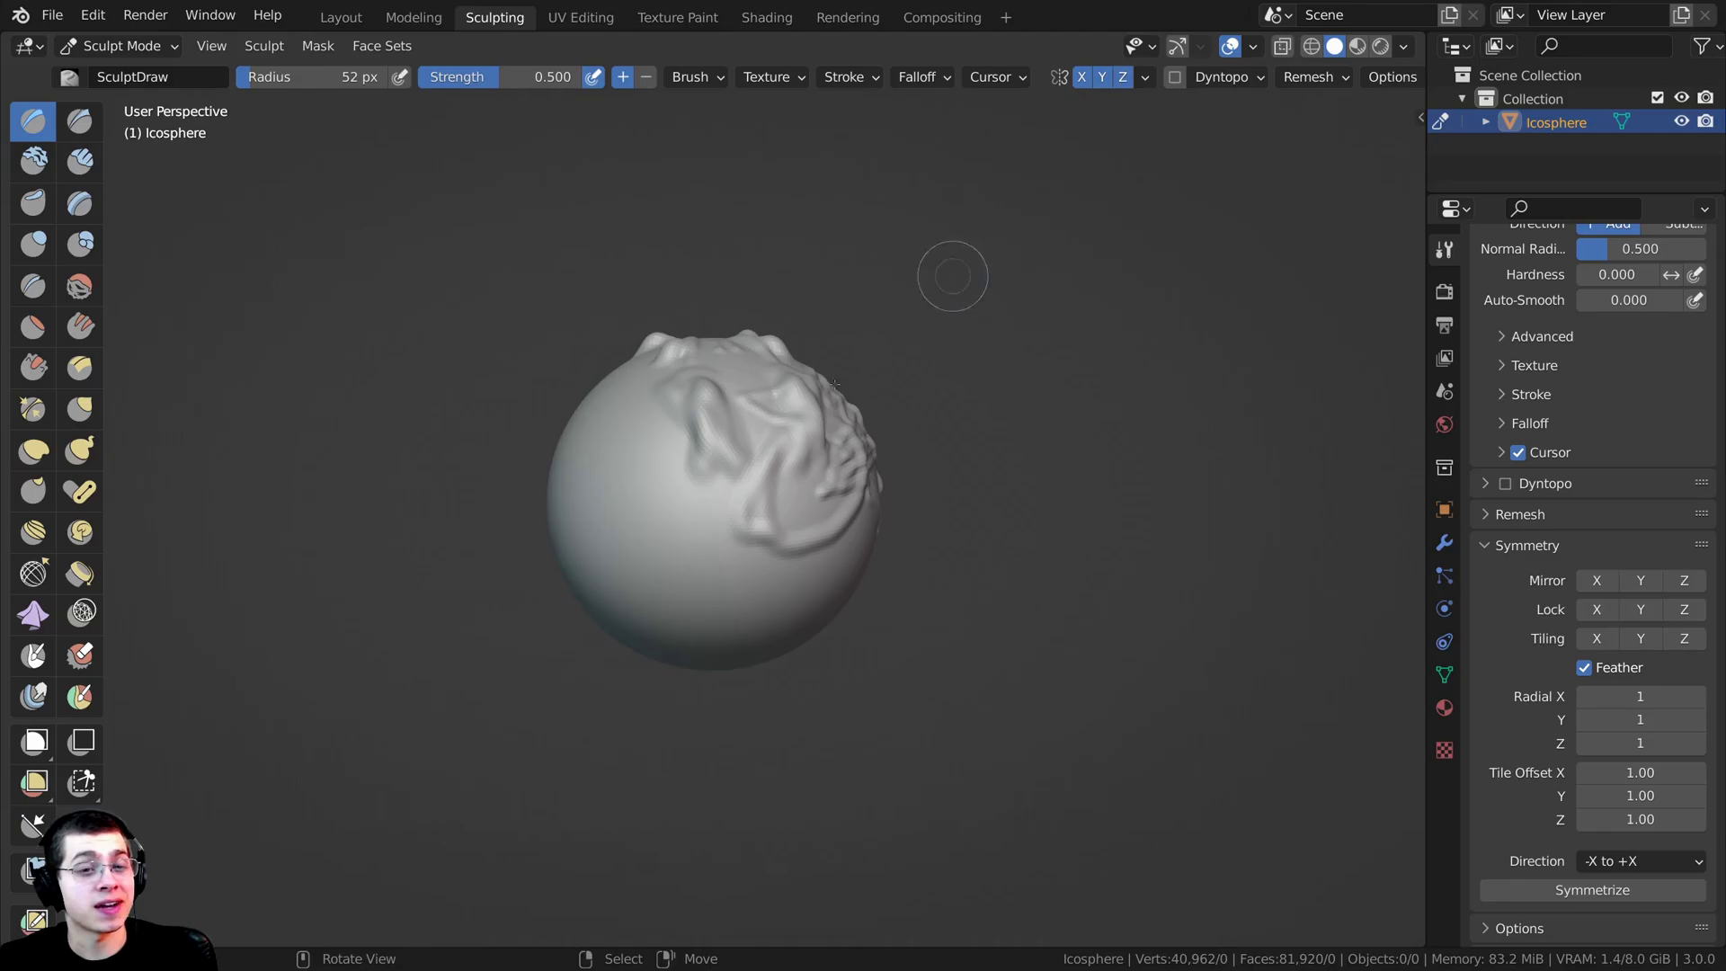
middle_click_drag(652, 514, 737, 432)
scroll(737, 431, "up", 2)
left_click_drag(719, 392, 711, 356)
middle_click_drag(726, 415, 819, 421)
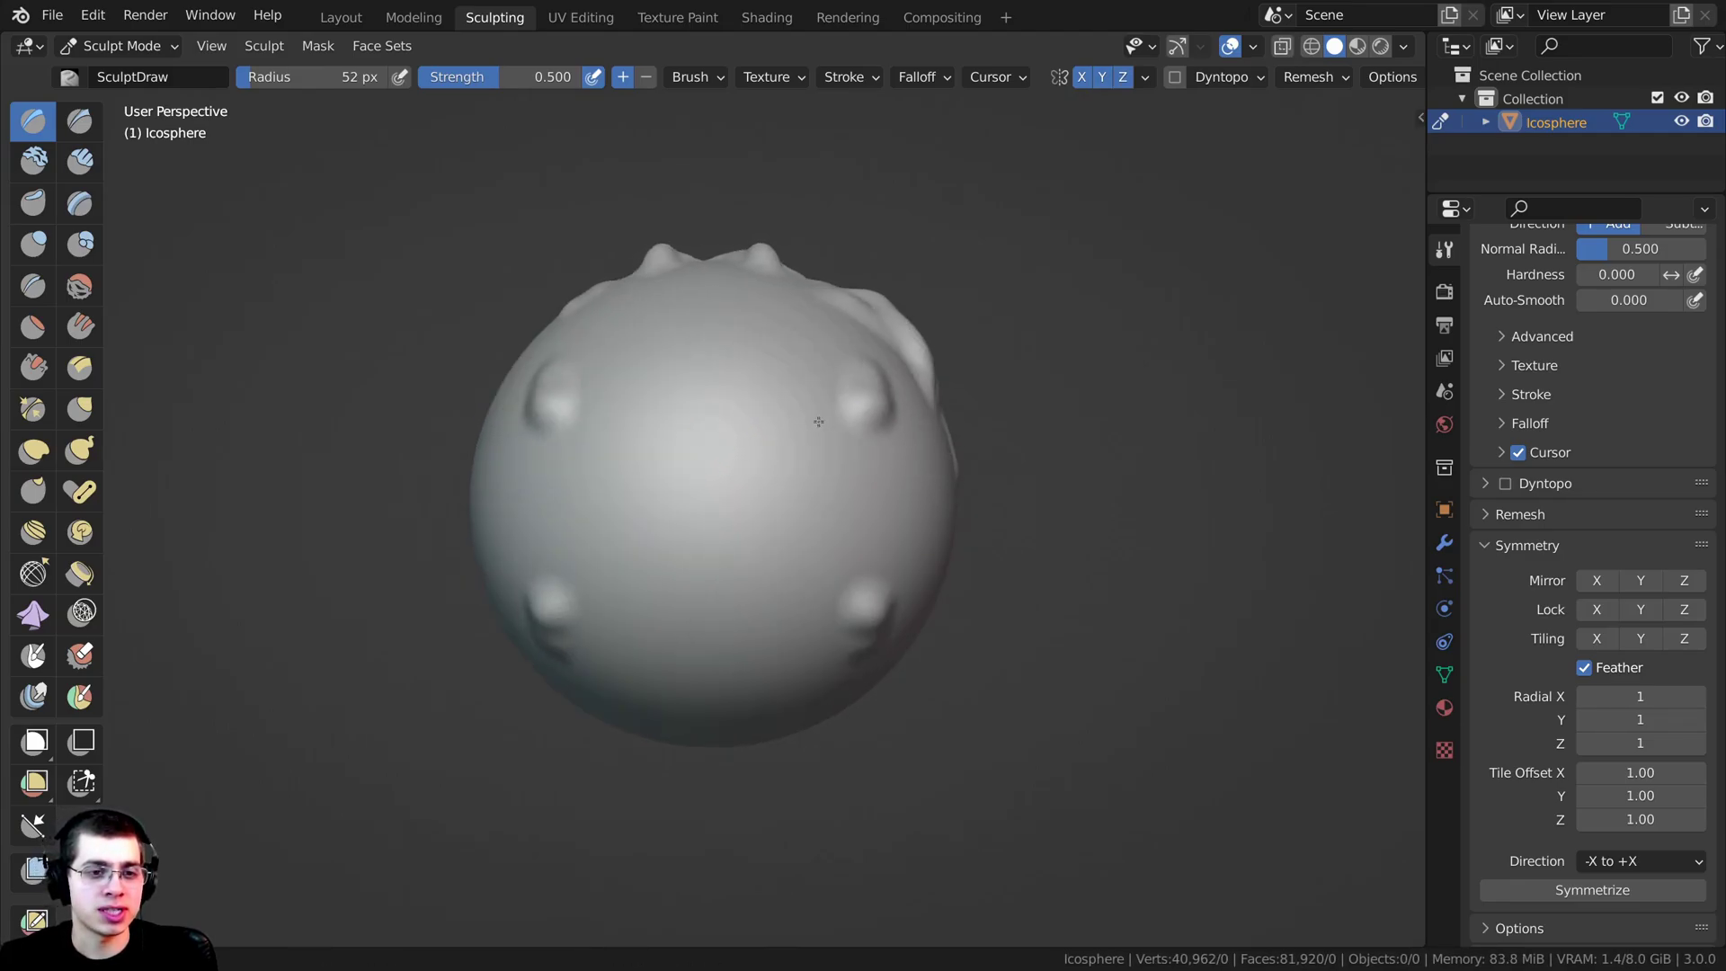
left_click_drag(859, 412, 871, 392)
scroll(836, 412, "up", 1)
middle_click_drag(836, 413, 786, 436)
left_click_drag(791, 436, 832, 424)
Step: Turn off Y and Z mirroring, keeping only X symmetry for sculpting
scroll(810, 418, "down", 4)
mouse_move(724, 373)
middle_mouse_down()
mouse_move(631, 302)
mouse_move(845, 445)
middle_mouse_up()
scroll(850, 447, "up", 3)
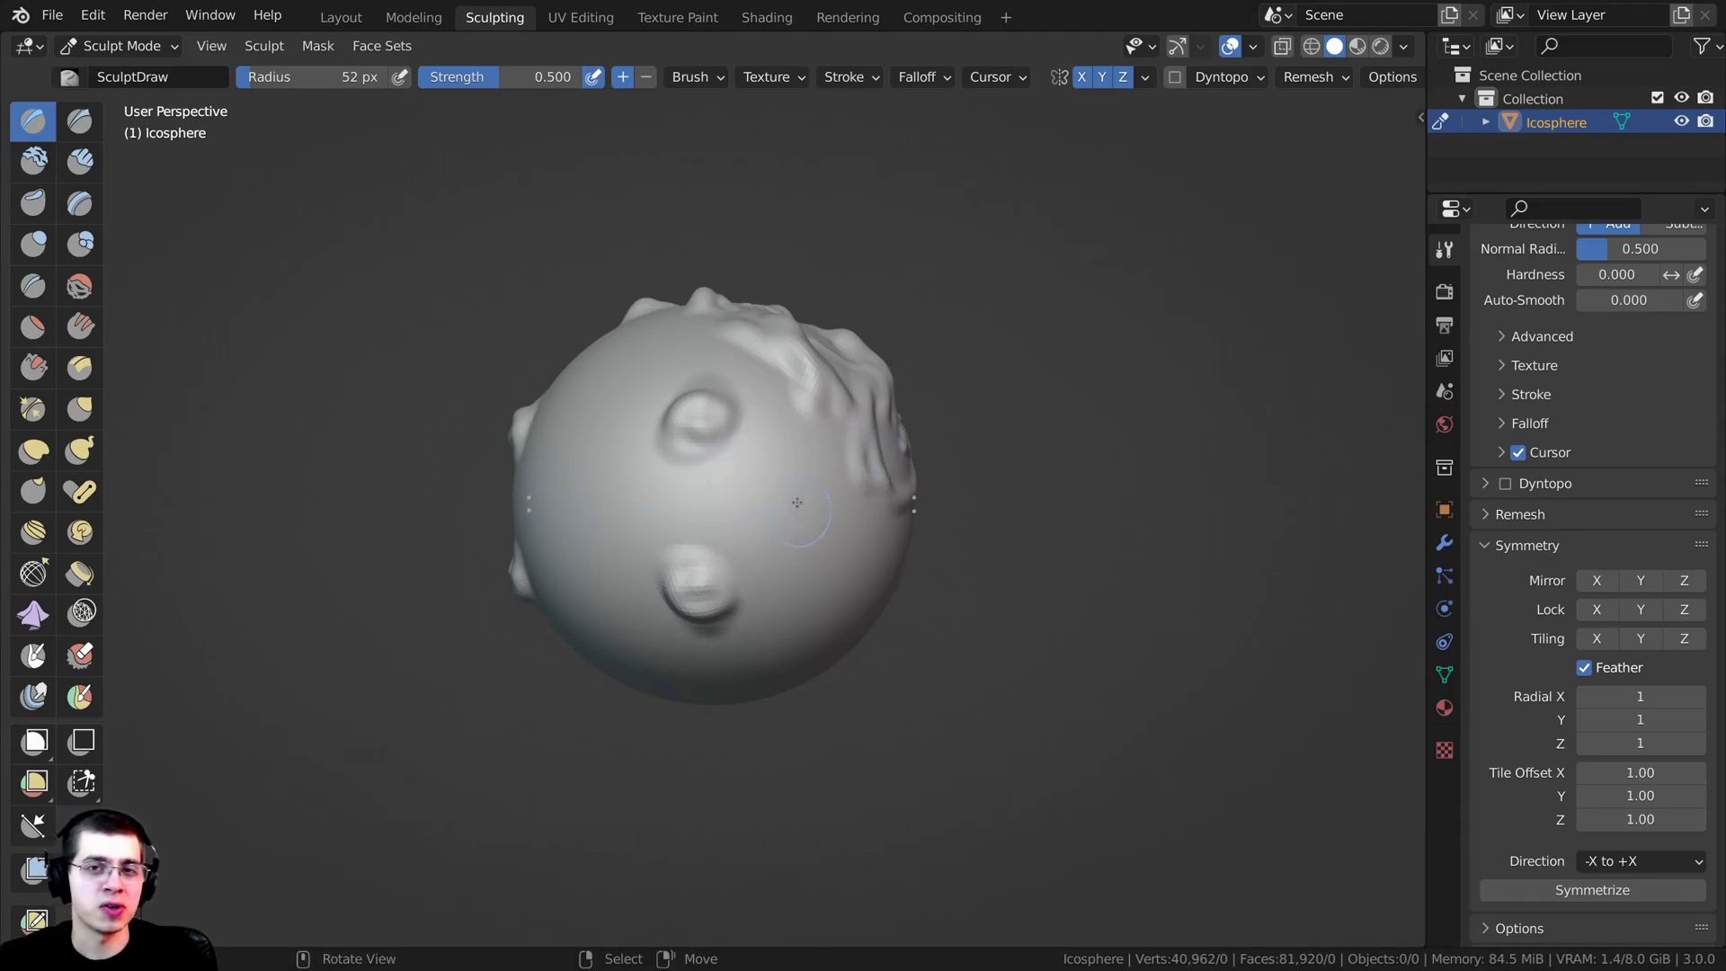
middle_click_drag(756, 452, 683, 418)
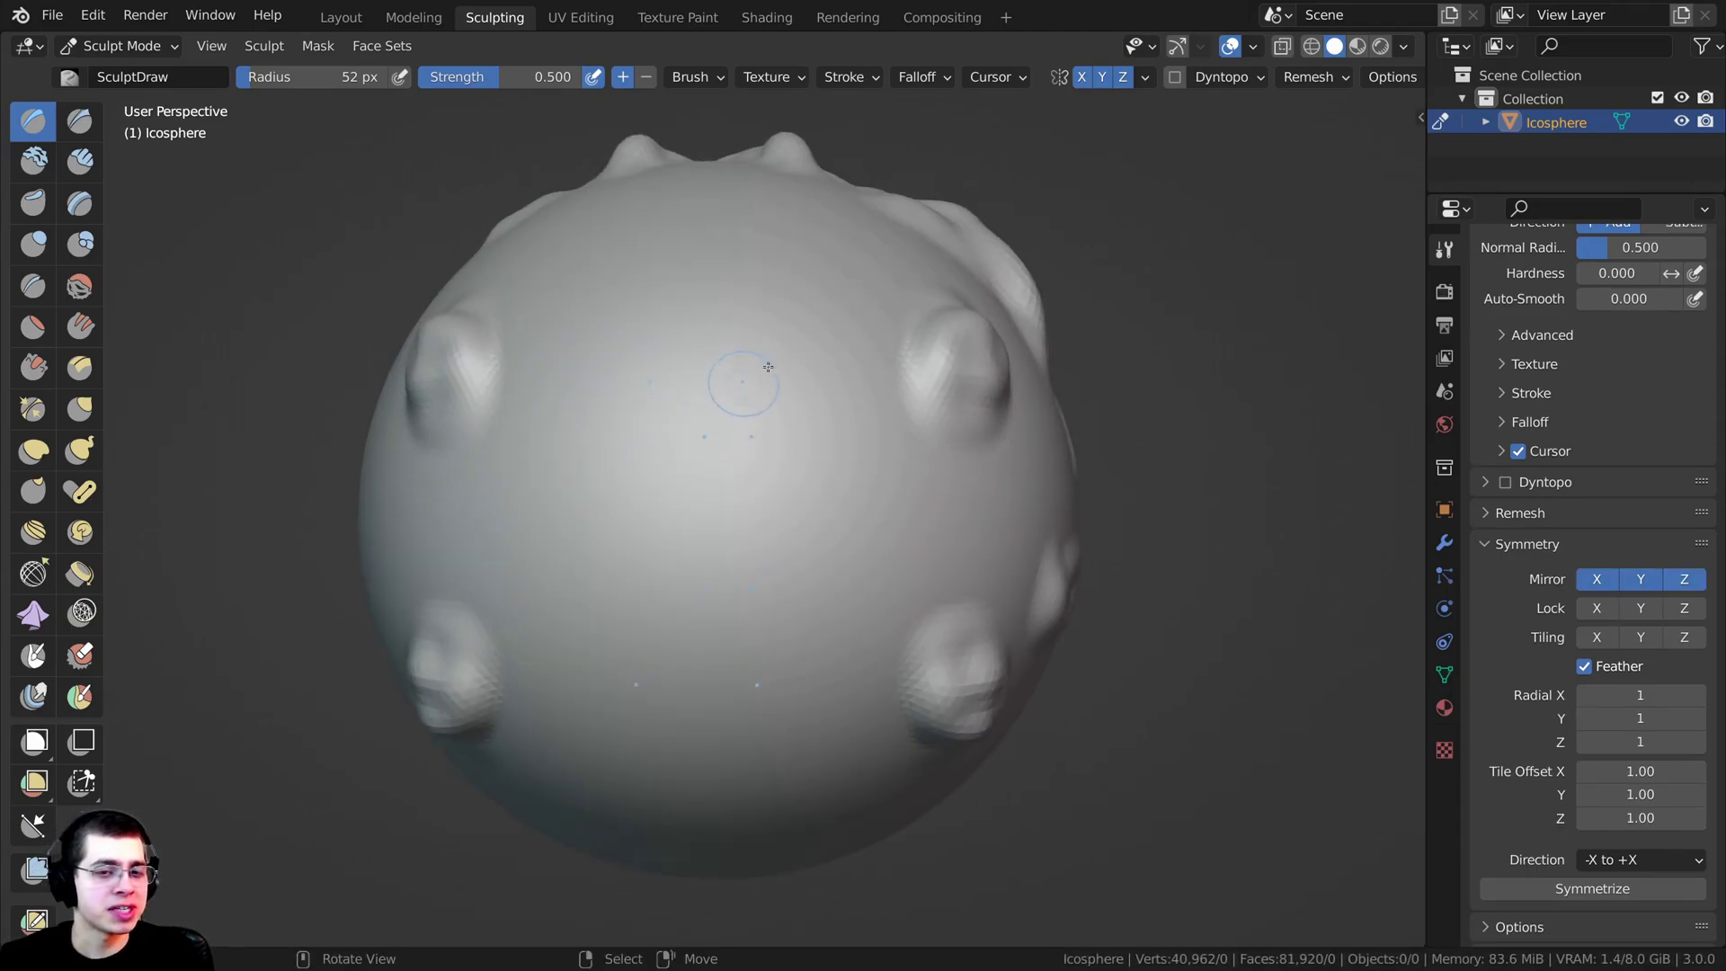
middle_click_drag(769, 367, 813, 353)
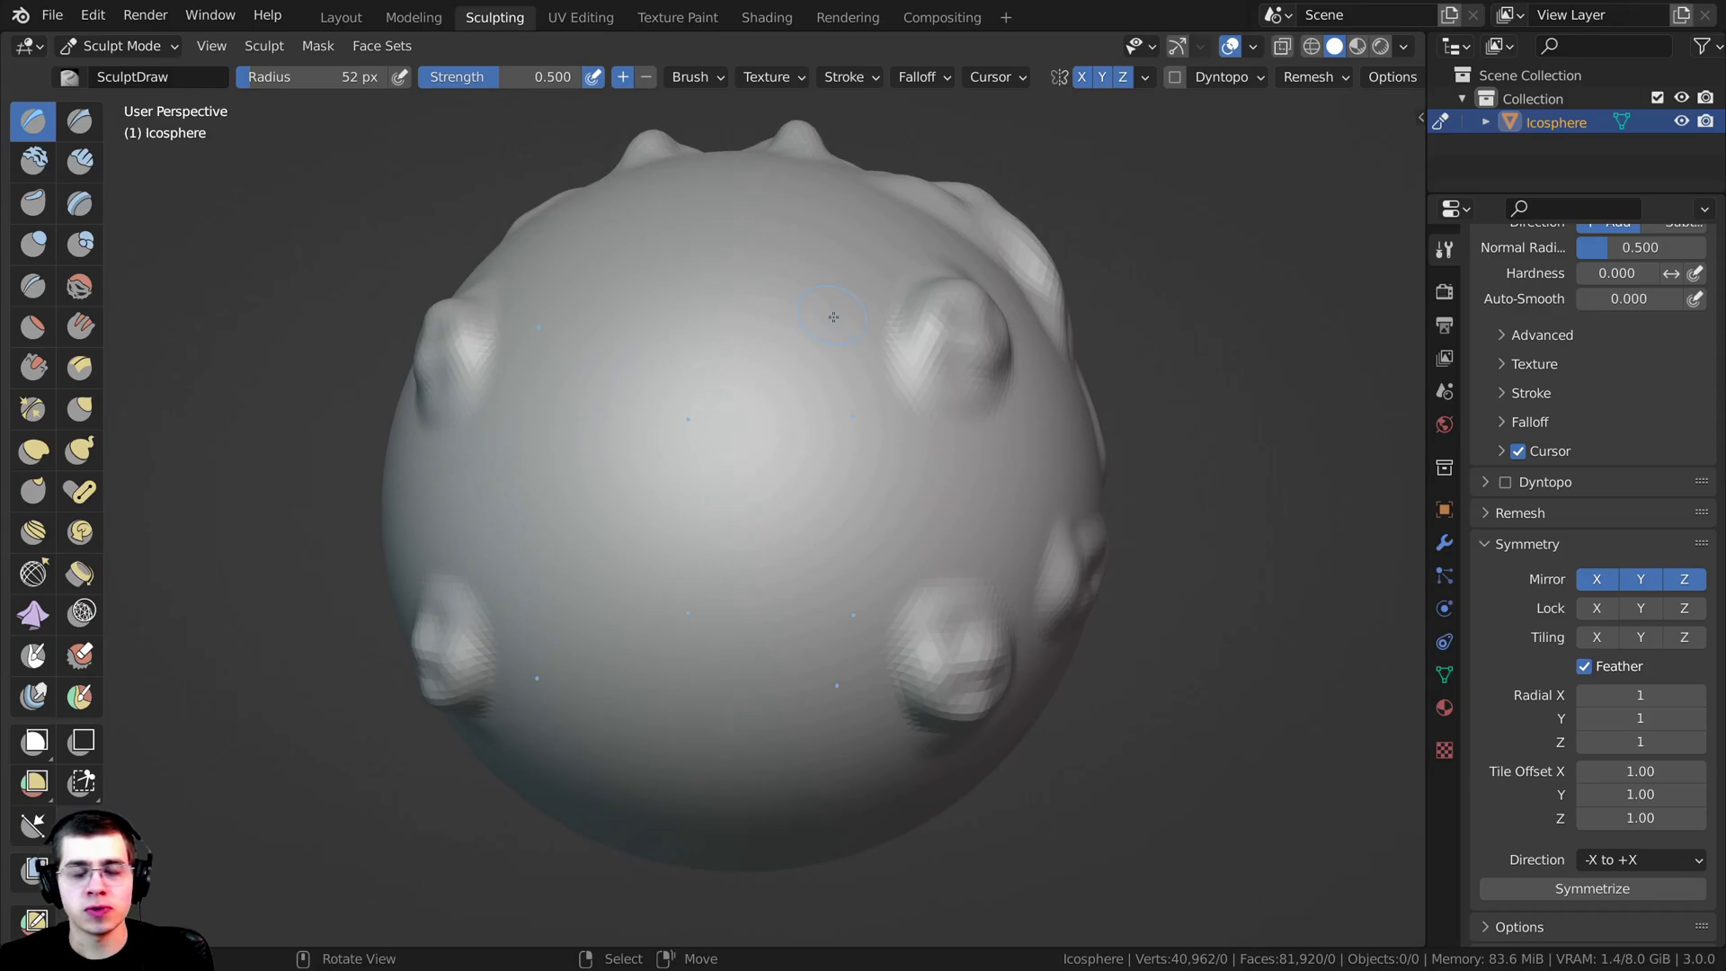
scroll(820, 350, "up", 2)
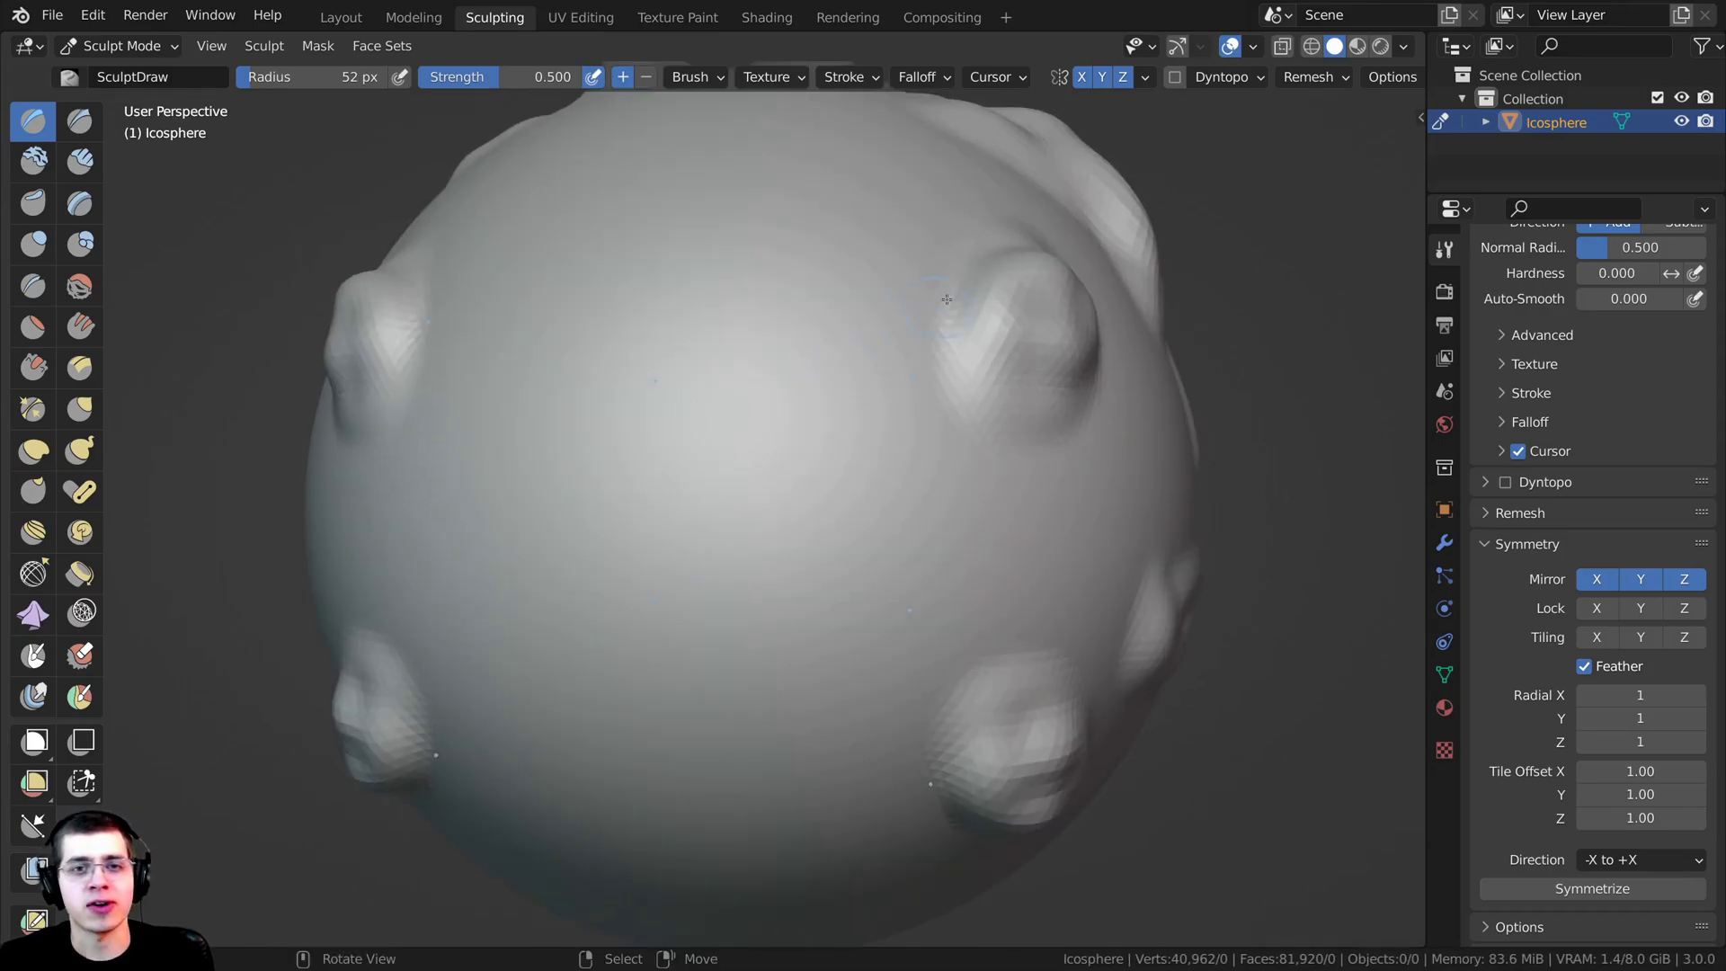
left_click(1104, 82)
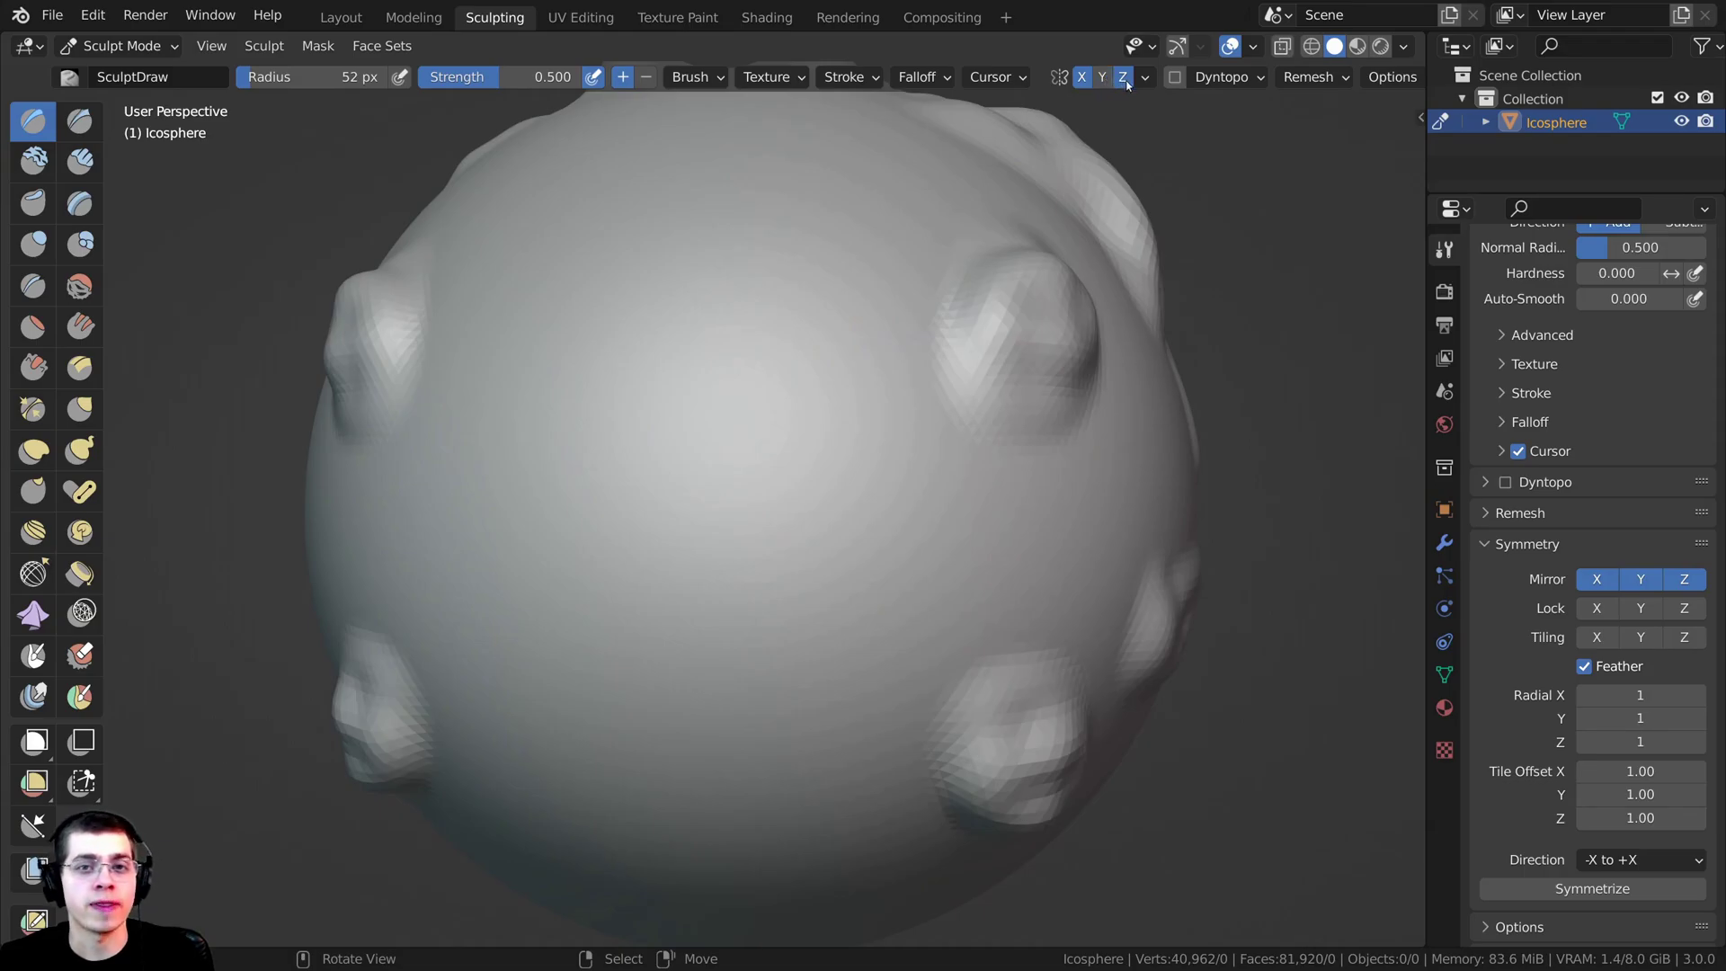
left_click(1122, 78)
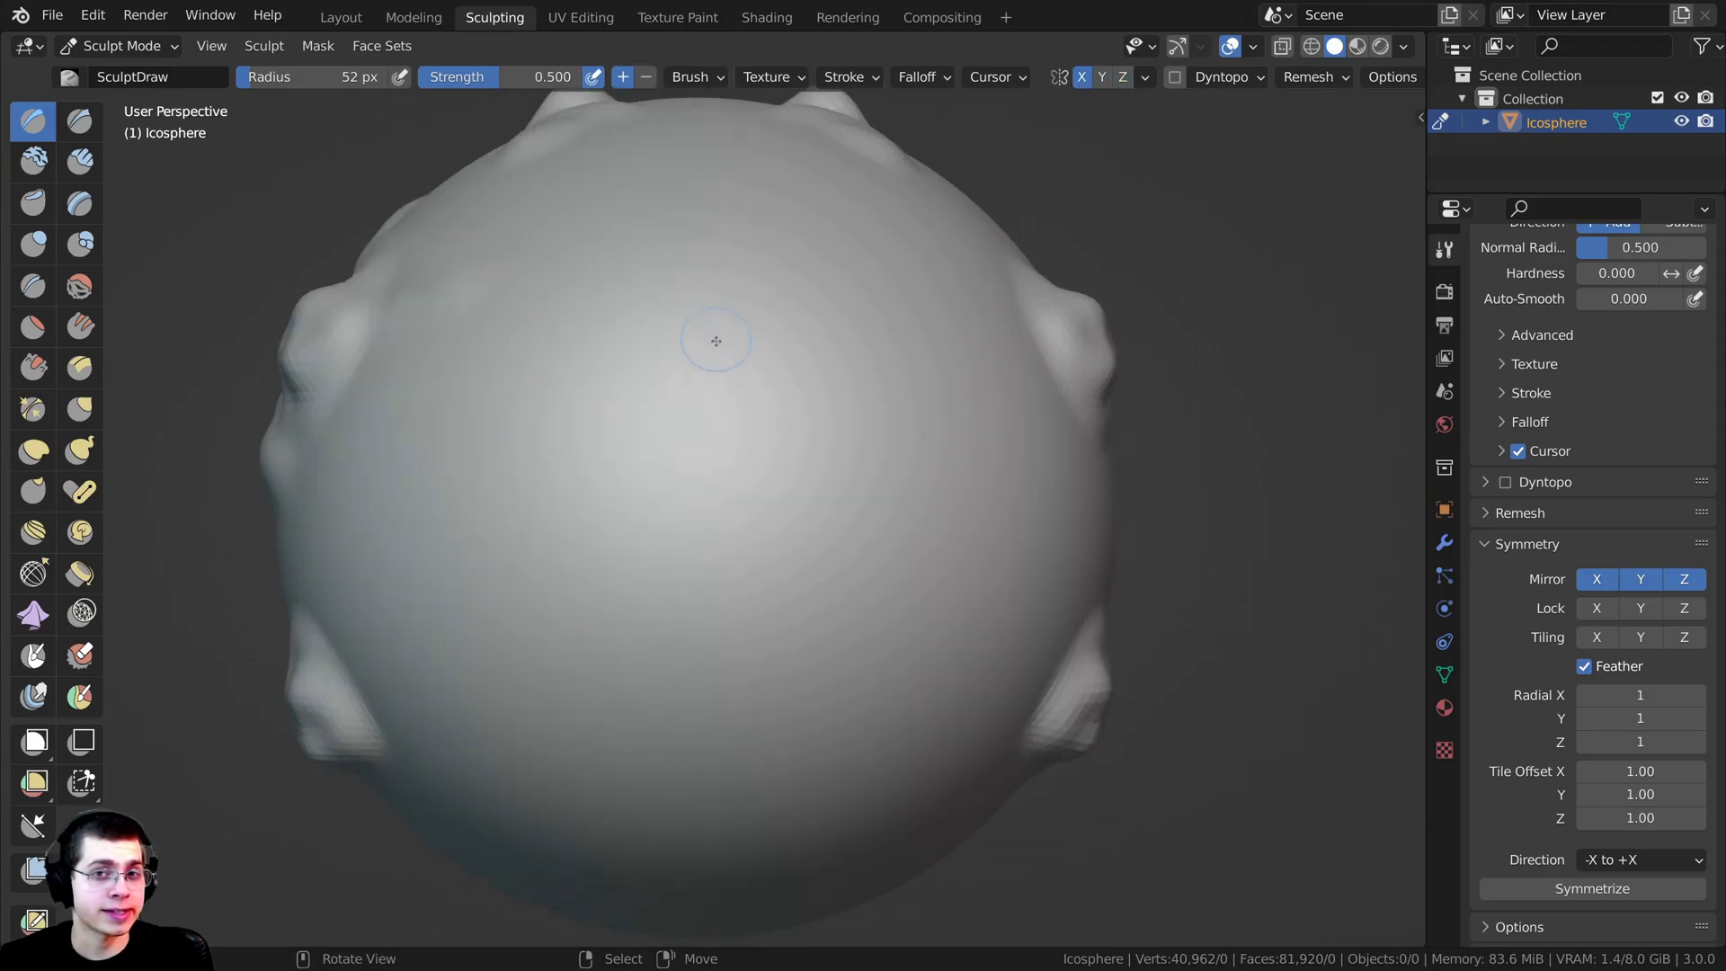
Step: Sculpt a pair of ring-shaped eyes on a smooth area of the sphere using X symmetry
scroll(617, 366, "up", 3)
mouse_move(662, 262)
left_mouse_down()
mouse_move(620, 404)
mouse_move(674, 250)
left_mouse_up()
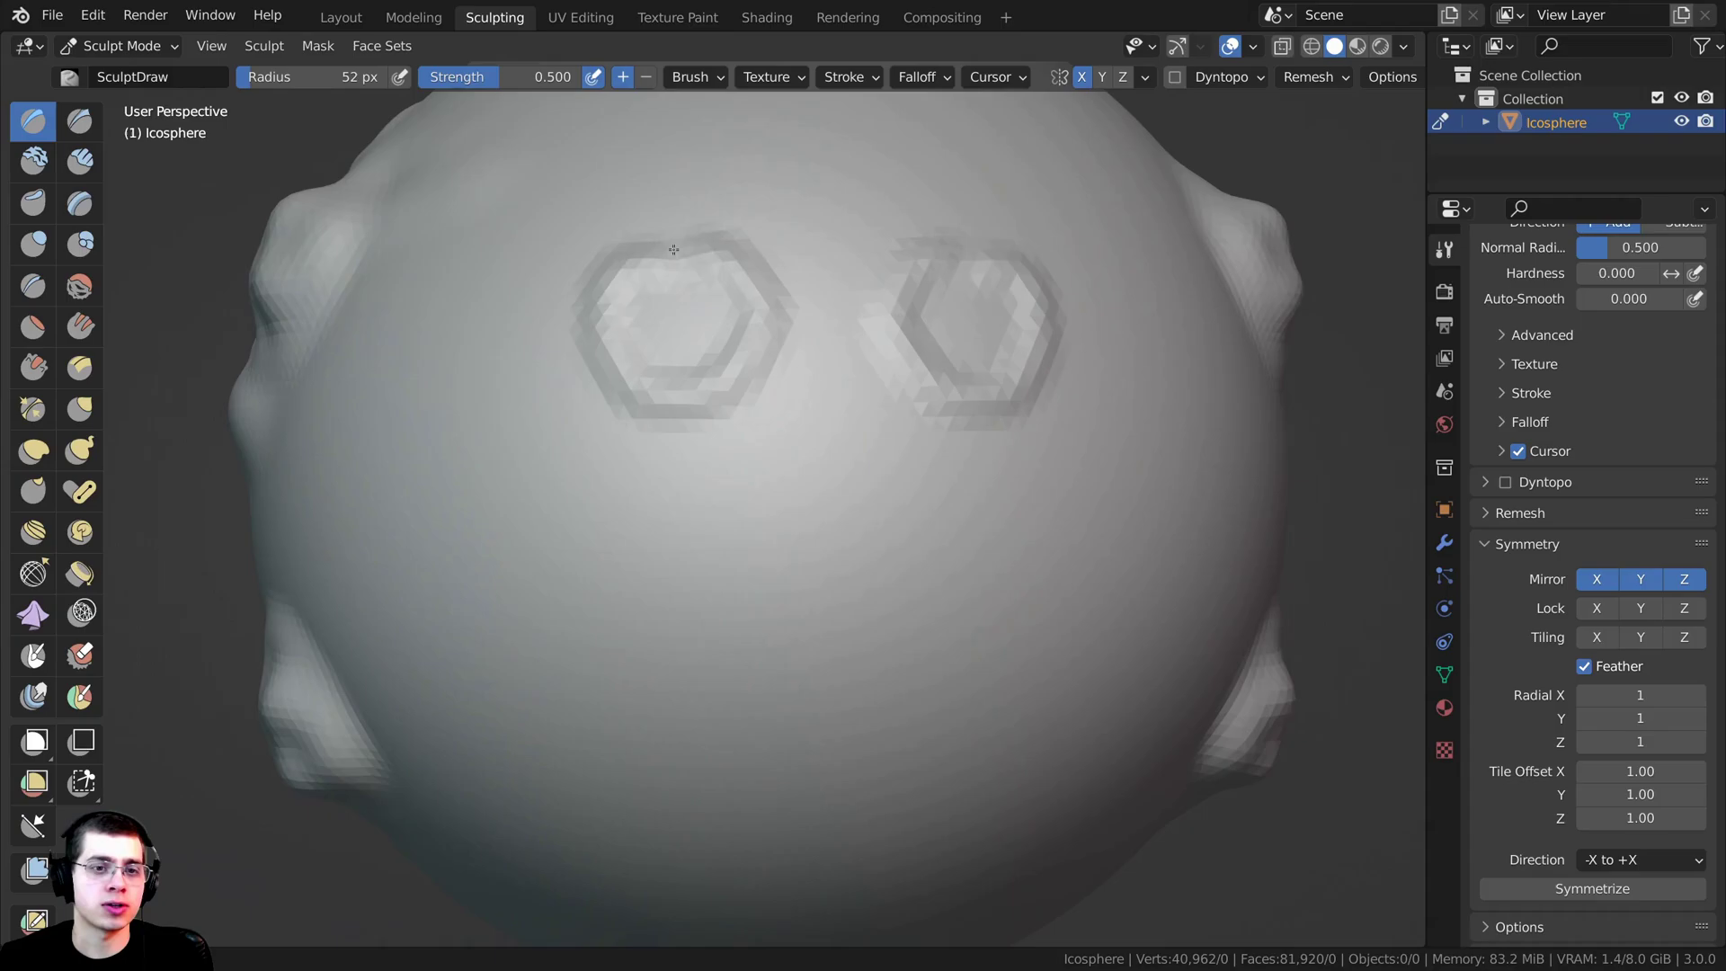
scroll(720, 526, "down", 3)
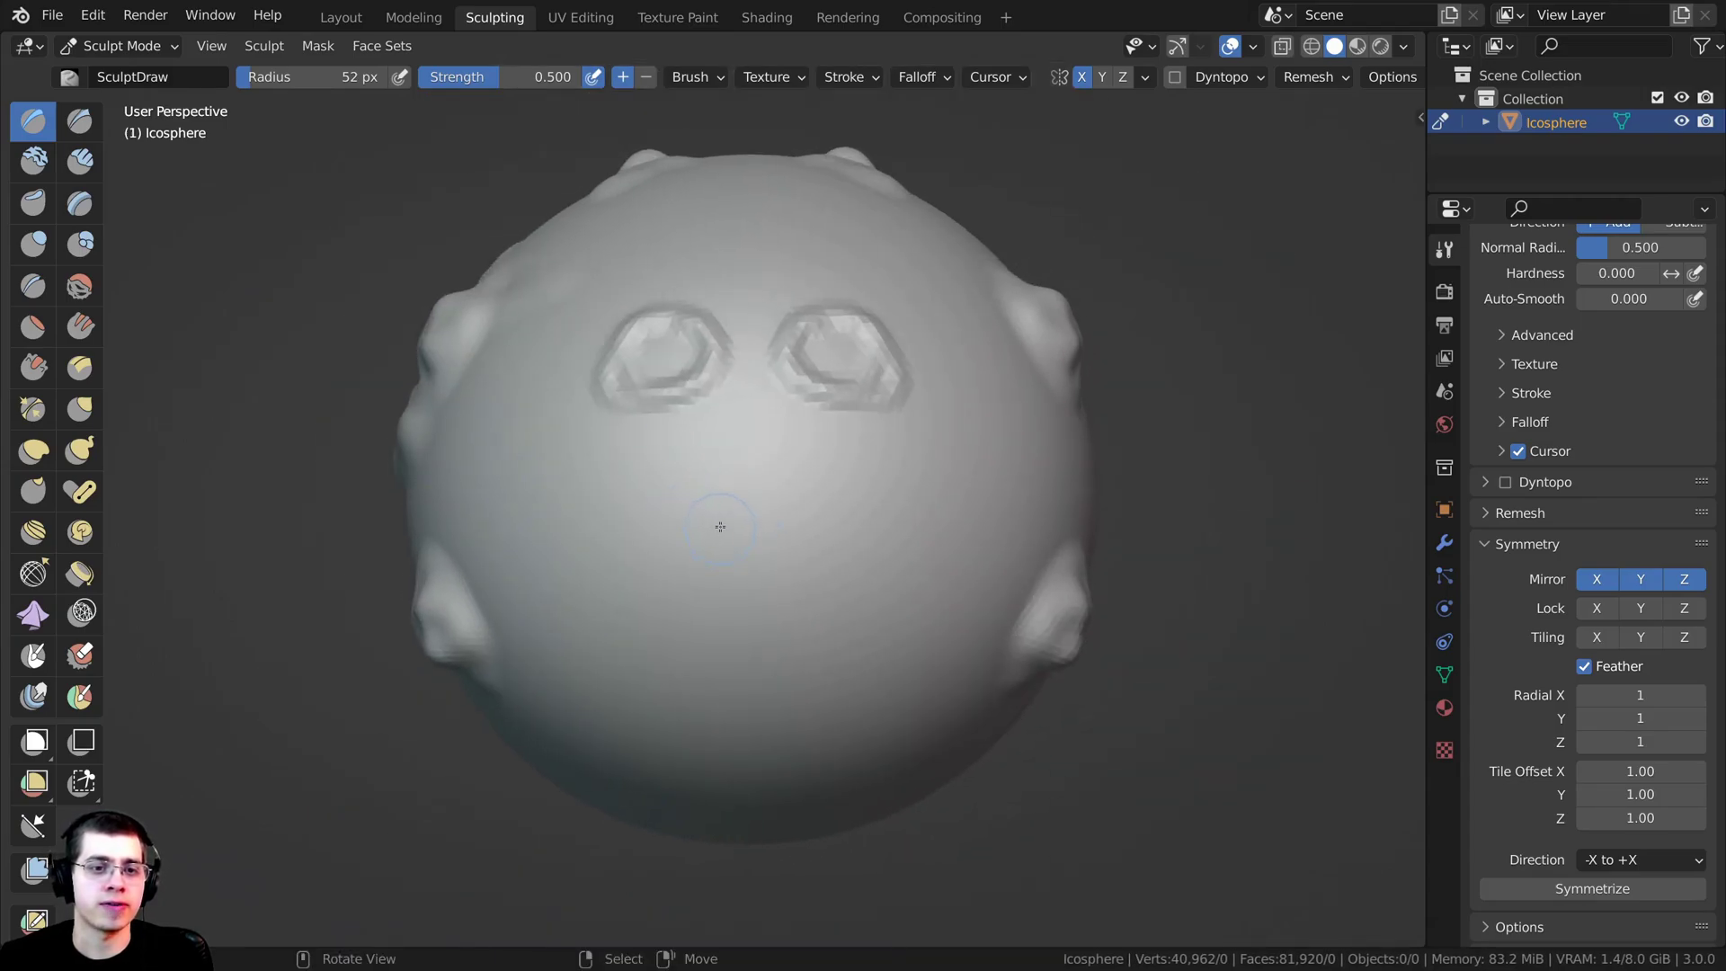
Step: Resize the Draw brush and build up a round nose centred below the two eyes
key("f")
left_click(790, 505)
left_click_drag(746, 507, 733, 545)
Step: Sculpt a wide, symmetrical smiling mouth below the nose with the Draw brush at 58 px radius
middle_click_drag(733, 544, 755, 495)
scroll(789, 611, "up", 1)
left_click_drag(788, 618, 781, 623)
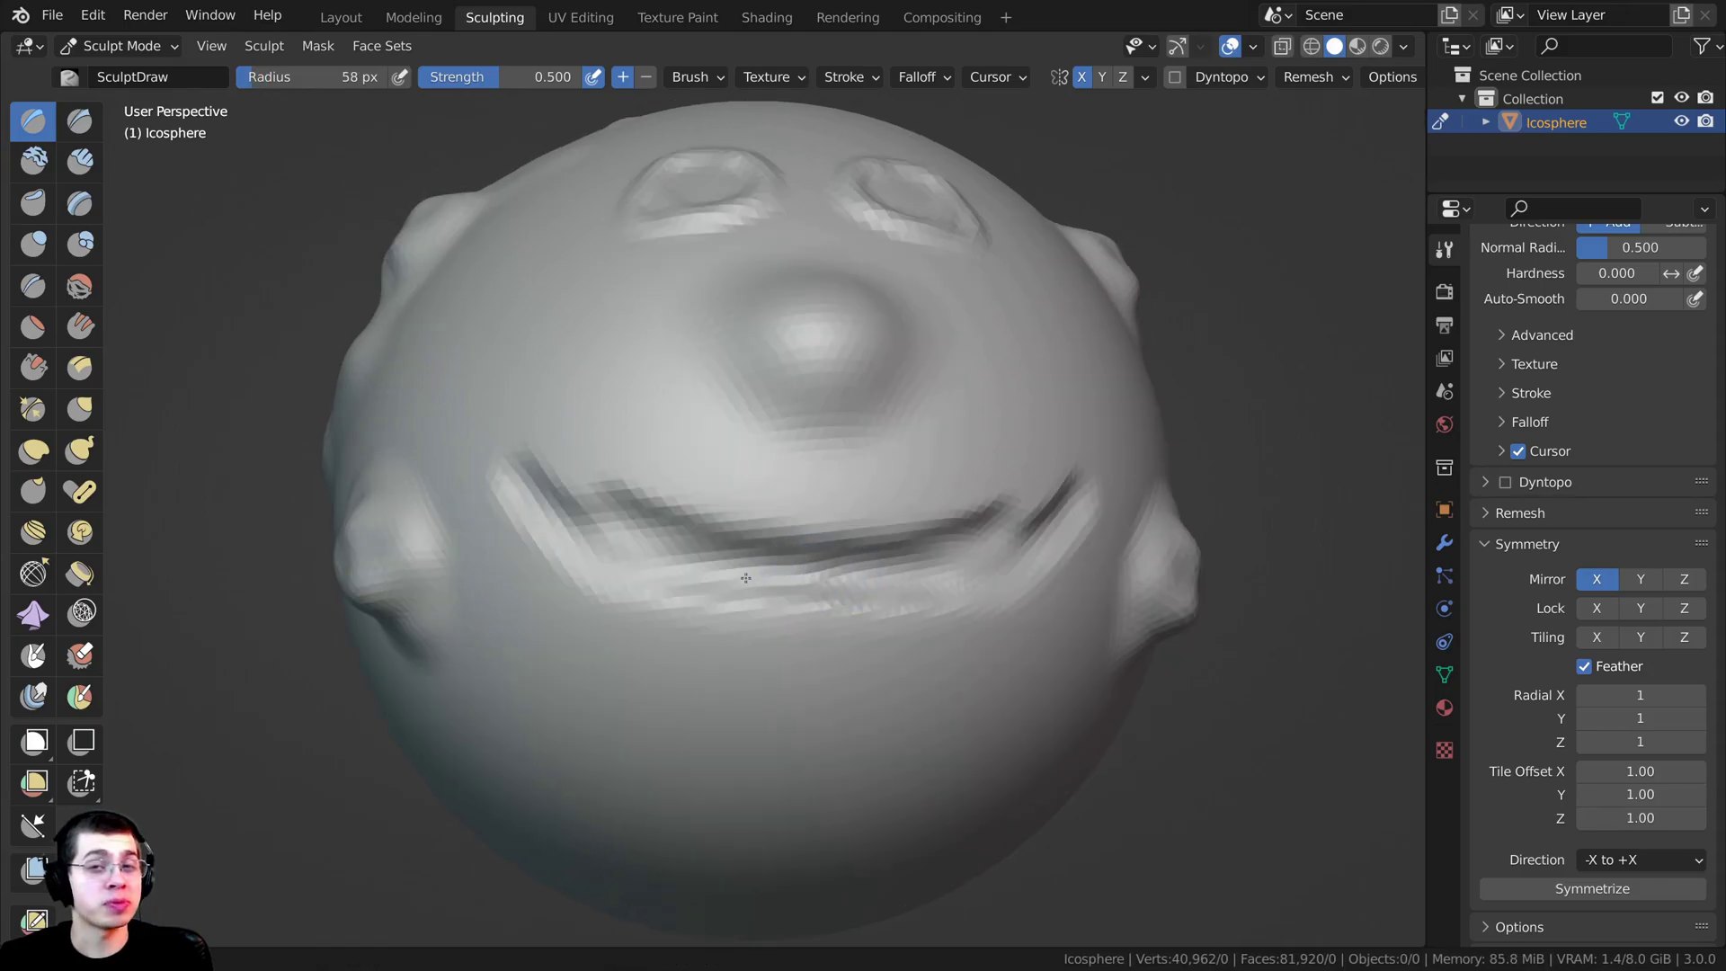
mouse_move(702, 548)
left_mouse_down()
mouse_move(576, 503)
mouse_move(719, 557)
mouse_move(644, 559)
left_mouse_up()
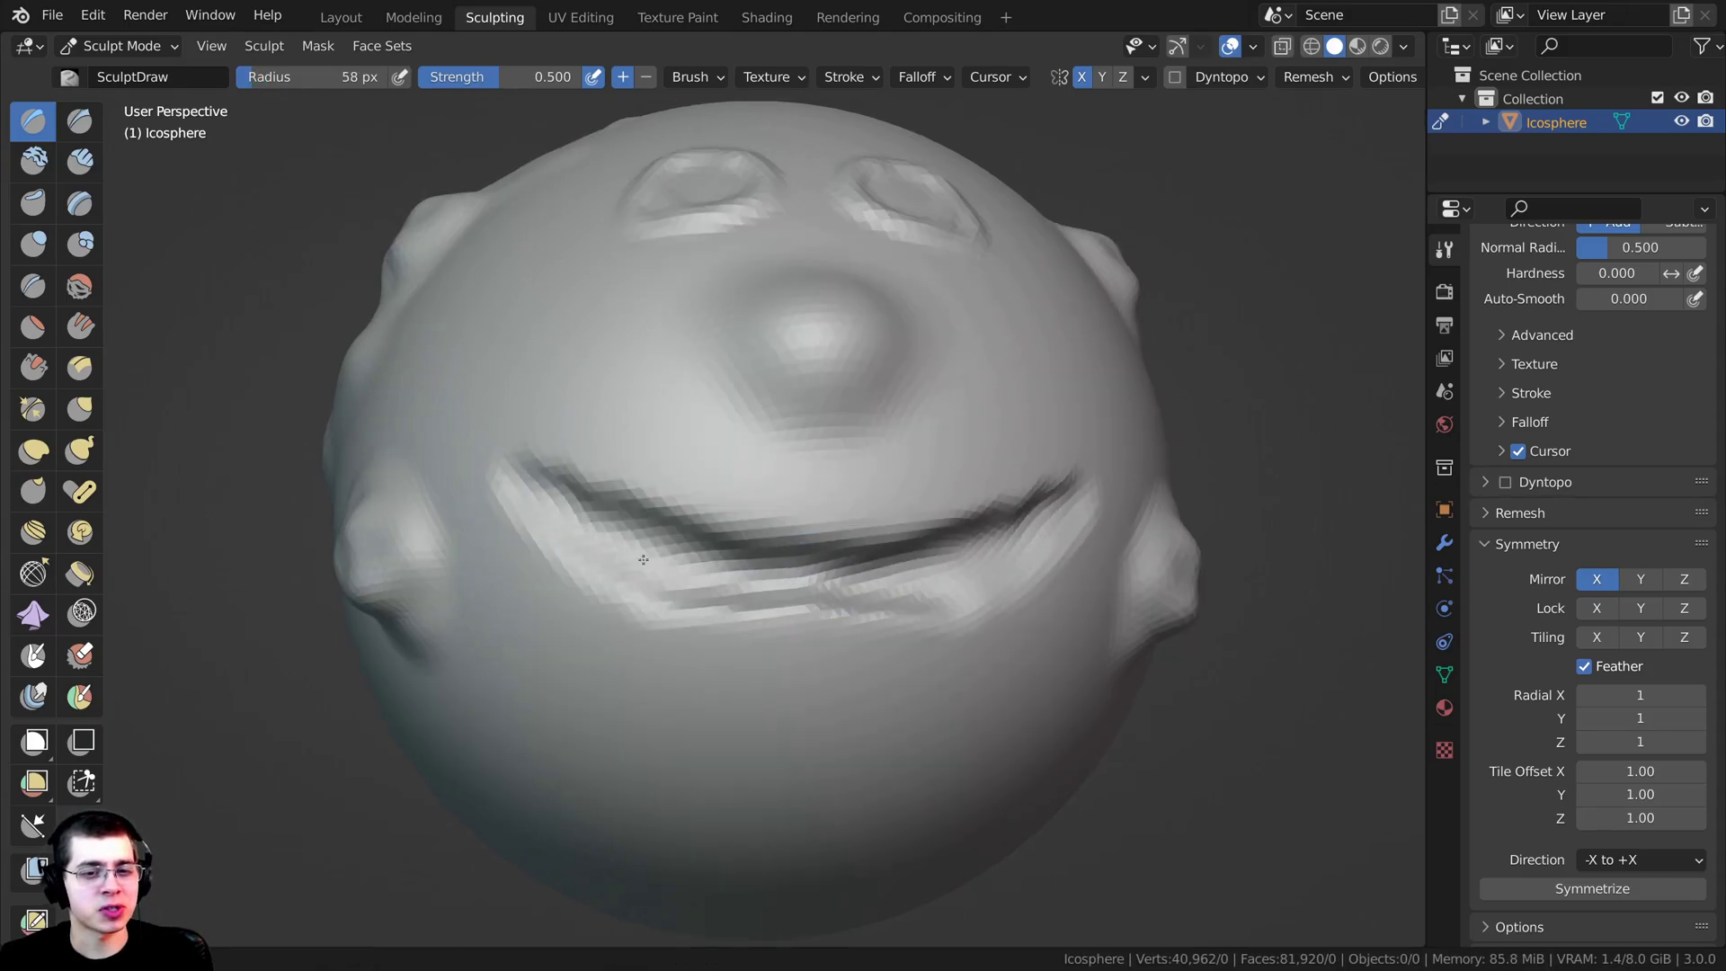
scroll(644, 559, "down", 4)
middle_click_drag(644, 559, 527, 498)
scroll(528, 498, "up", 4)
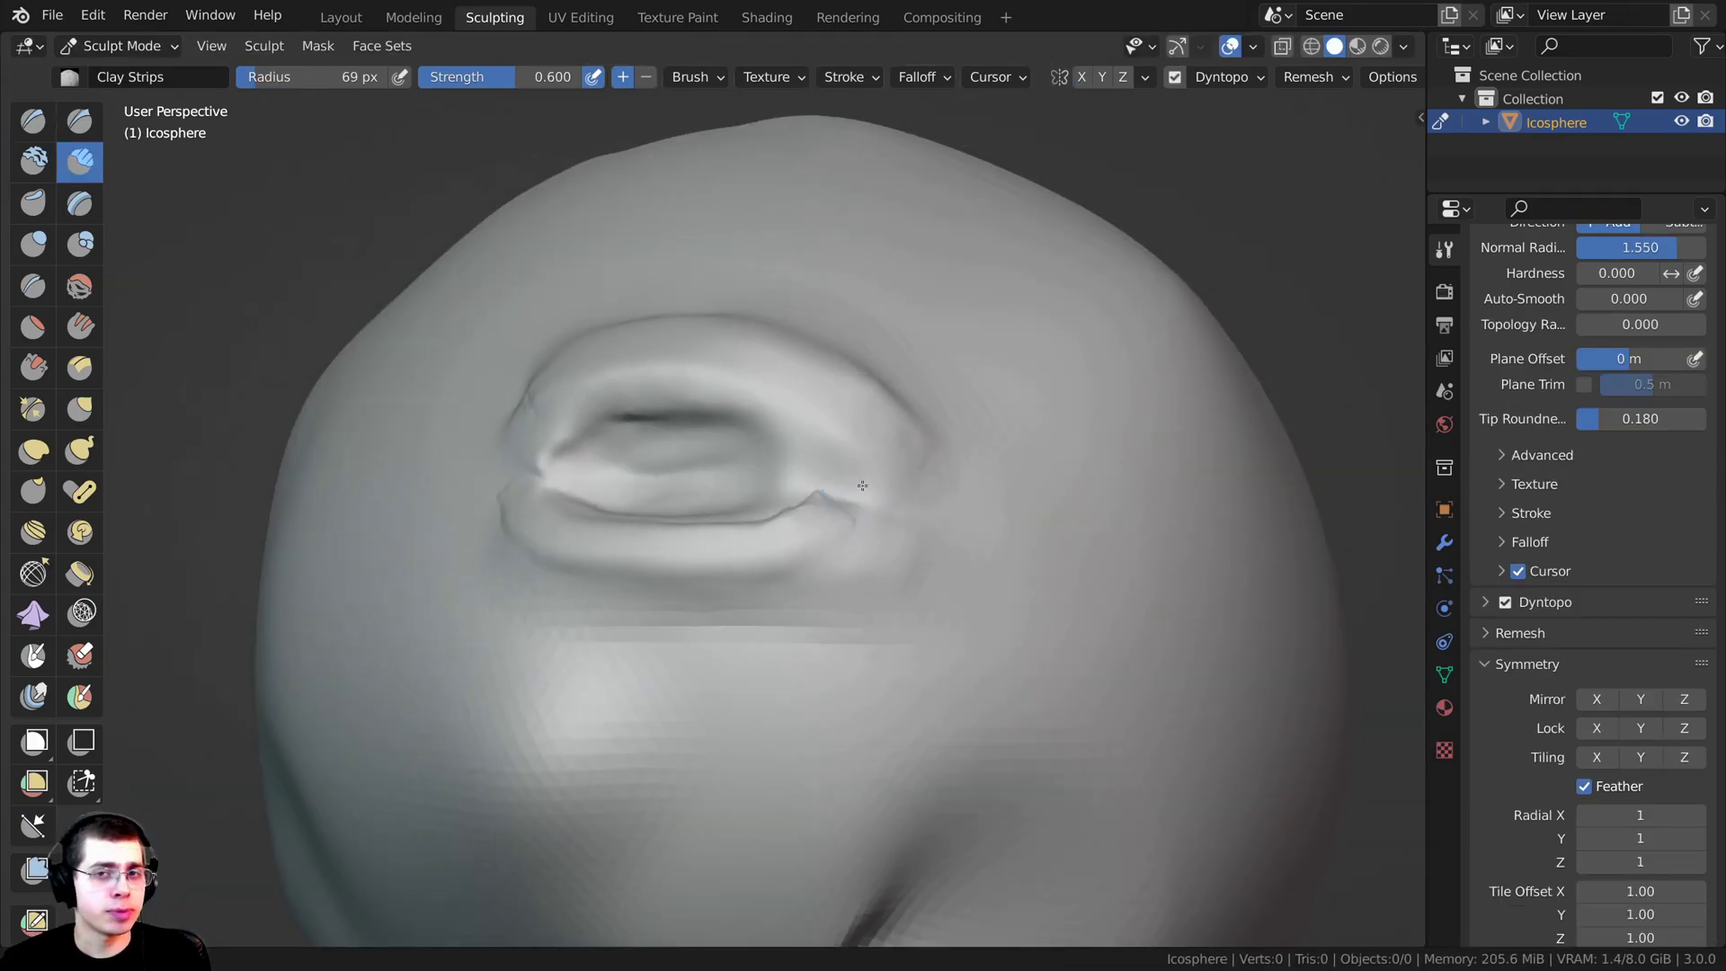
Step: Smooth the lower rim of the sculpted eye on the head model
scroll(869, 490, "up", 2)
left_click_drag(876, 566, 733, 608, "shift")
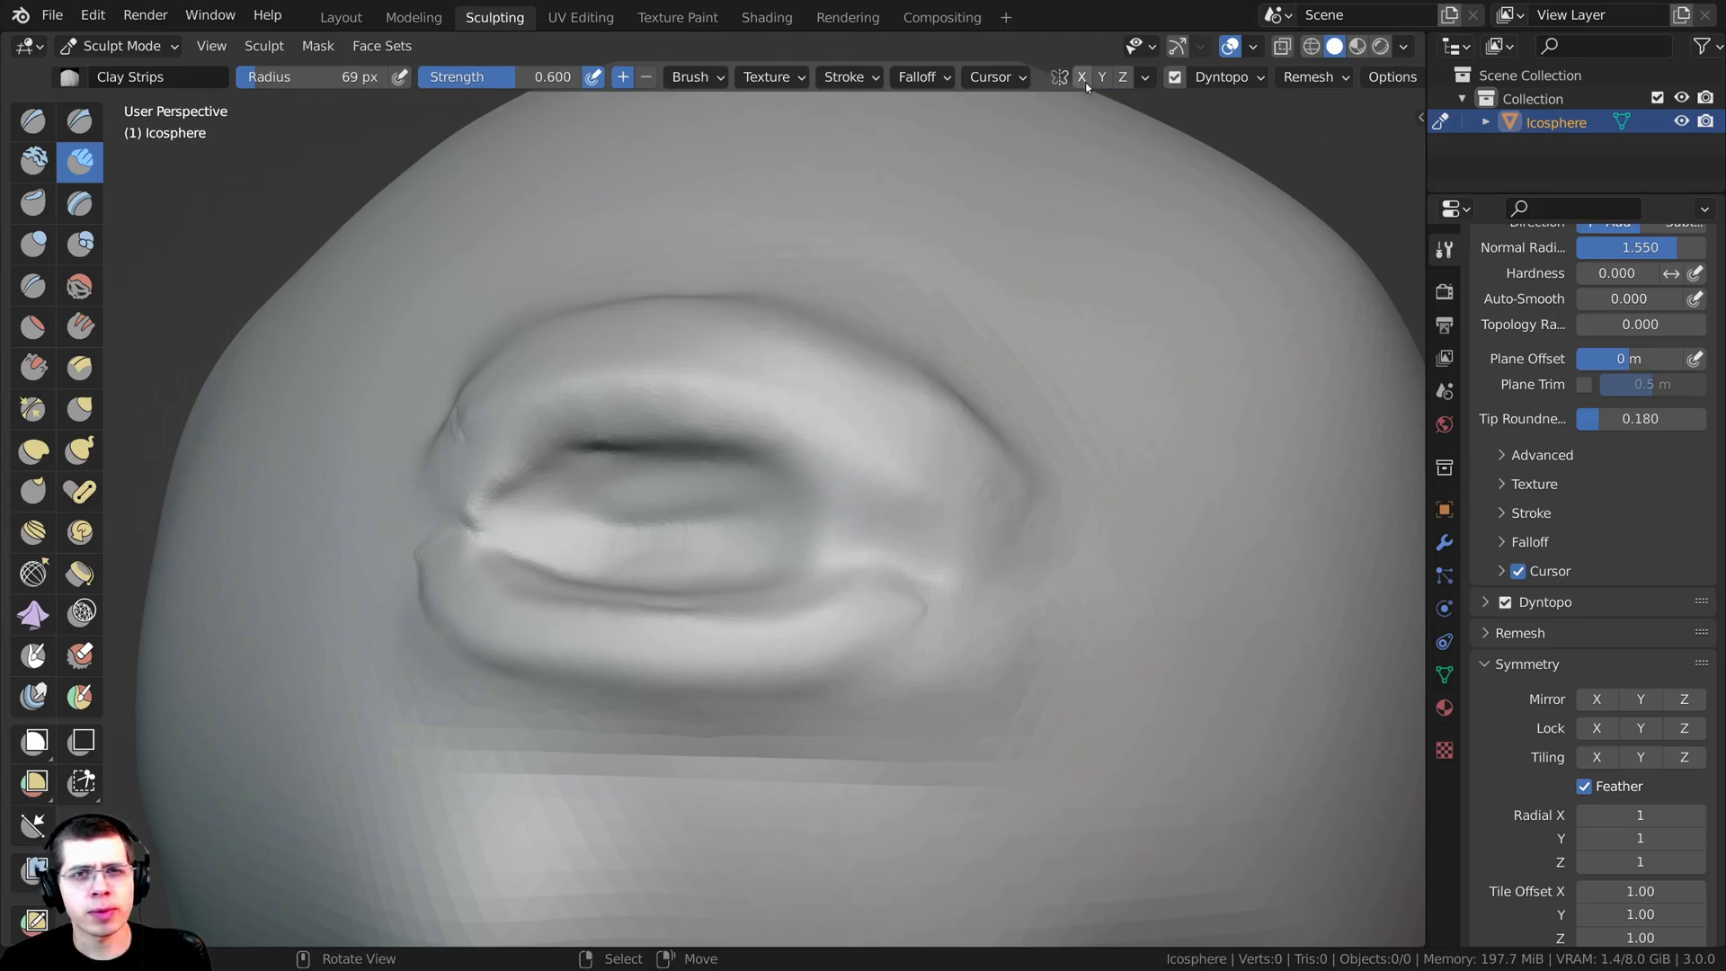
middle_click_drag(1035, 275, 1066, 286)
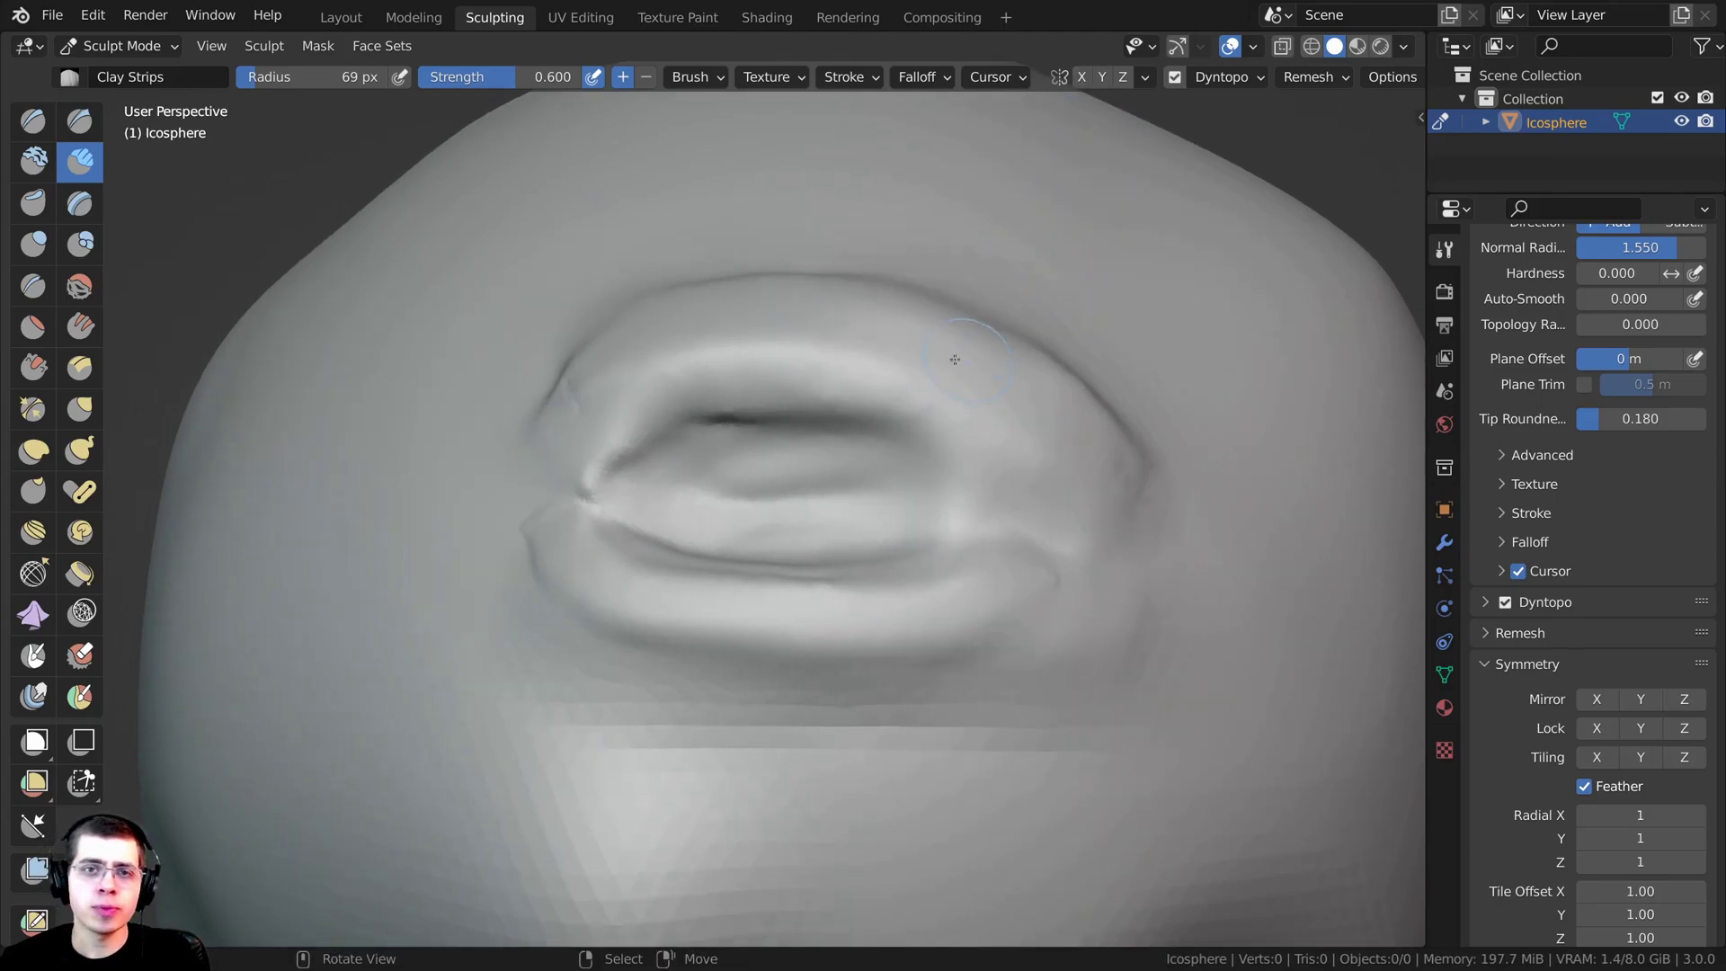
Step: Examine the head from several angles to compare the side with the sculpted eye and mouth against the plain side
scroll(944, 447, "down", 5)
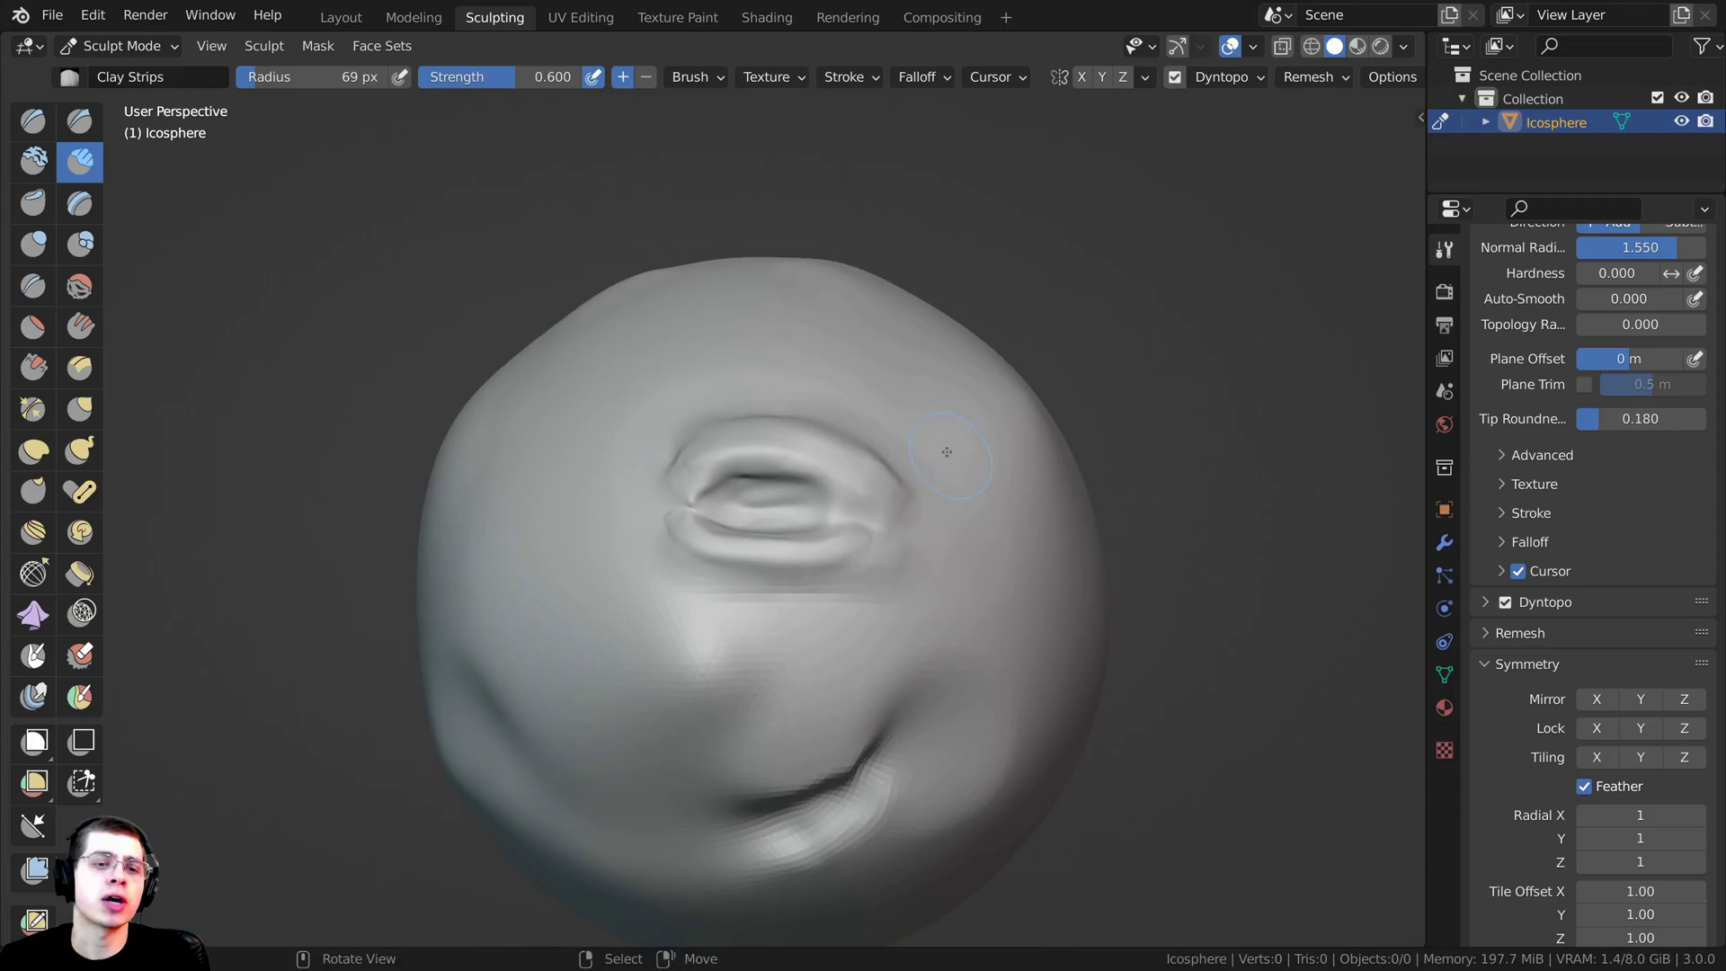
middle_click_drag(943, 449, 683, 444)
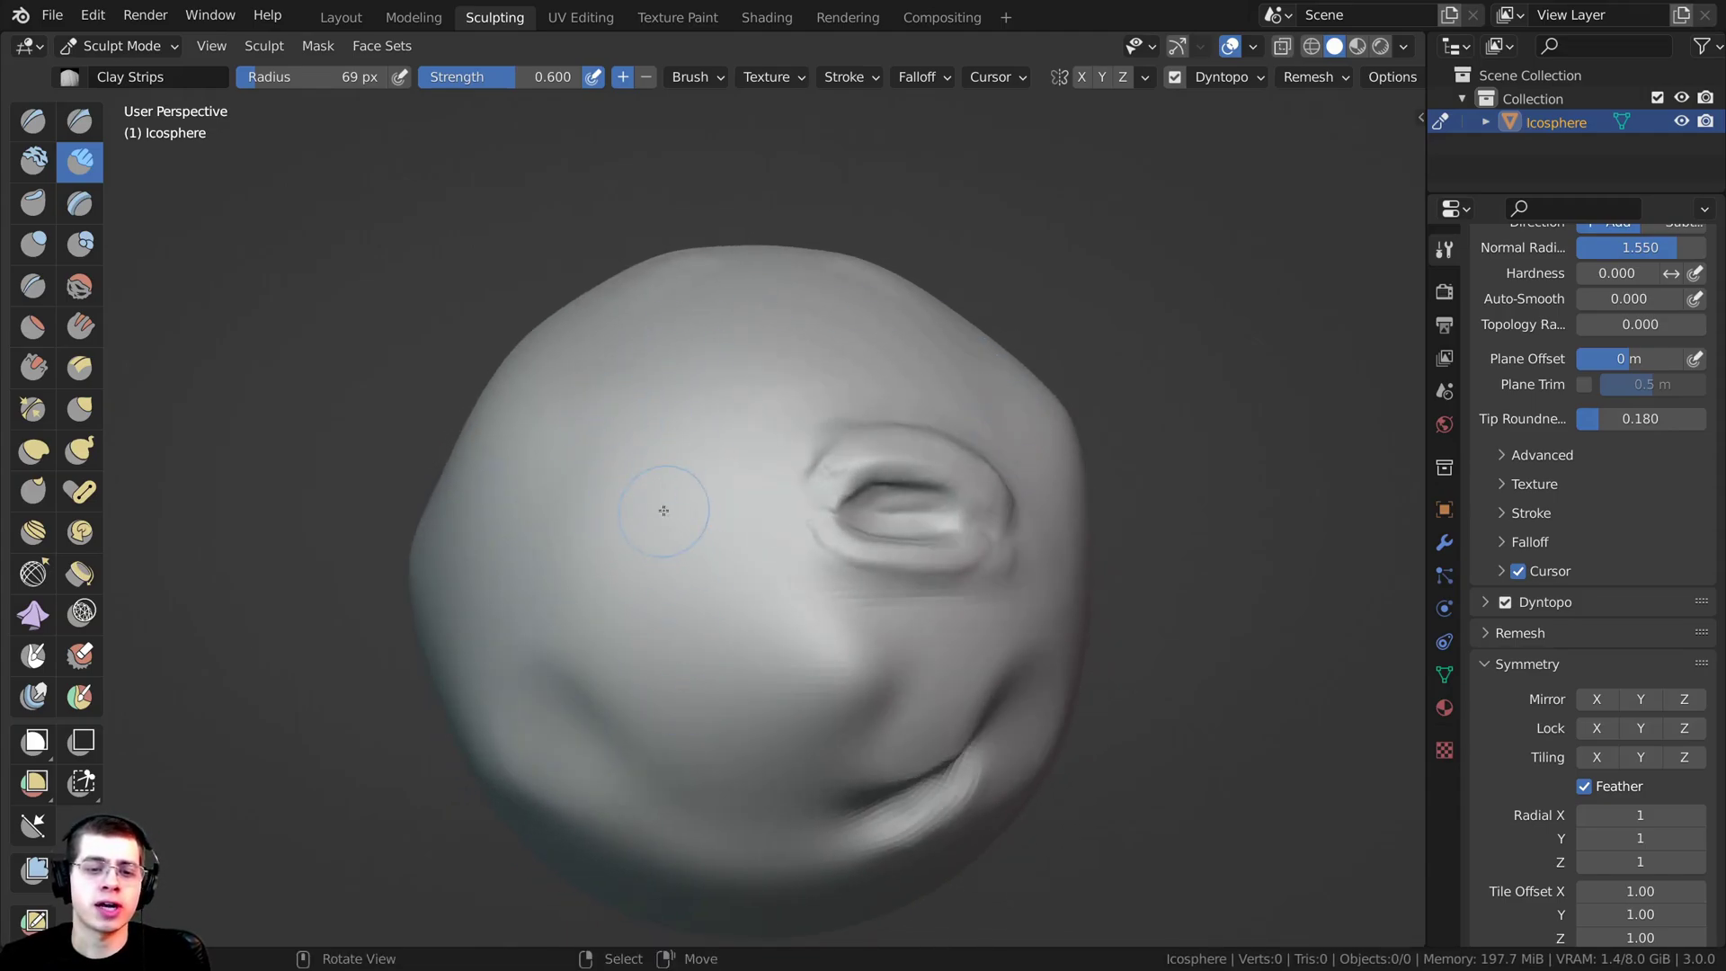
middle_click_drag(664, 511, 657, 495)
mouse_move(867, 839)
middle_mouse_down()
mouse_move(843, 686)
mouse_move(827, 733)
middle_mouse_up()
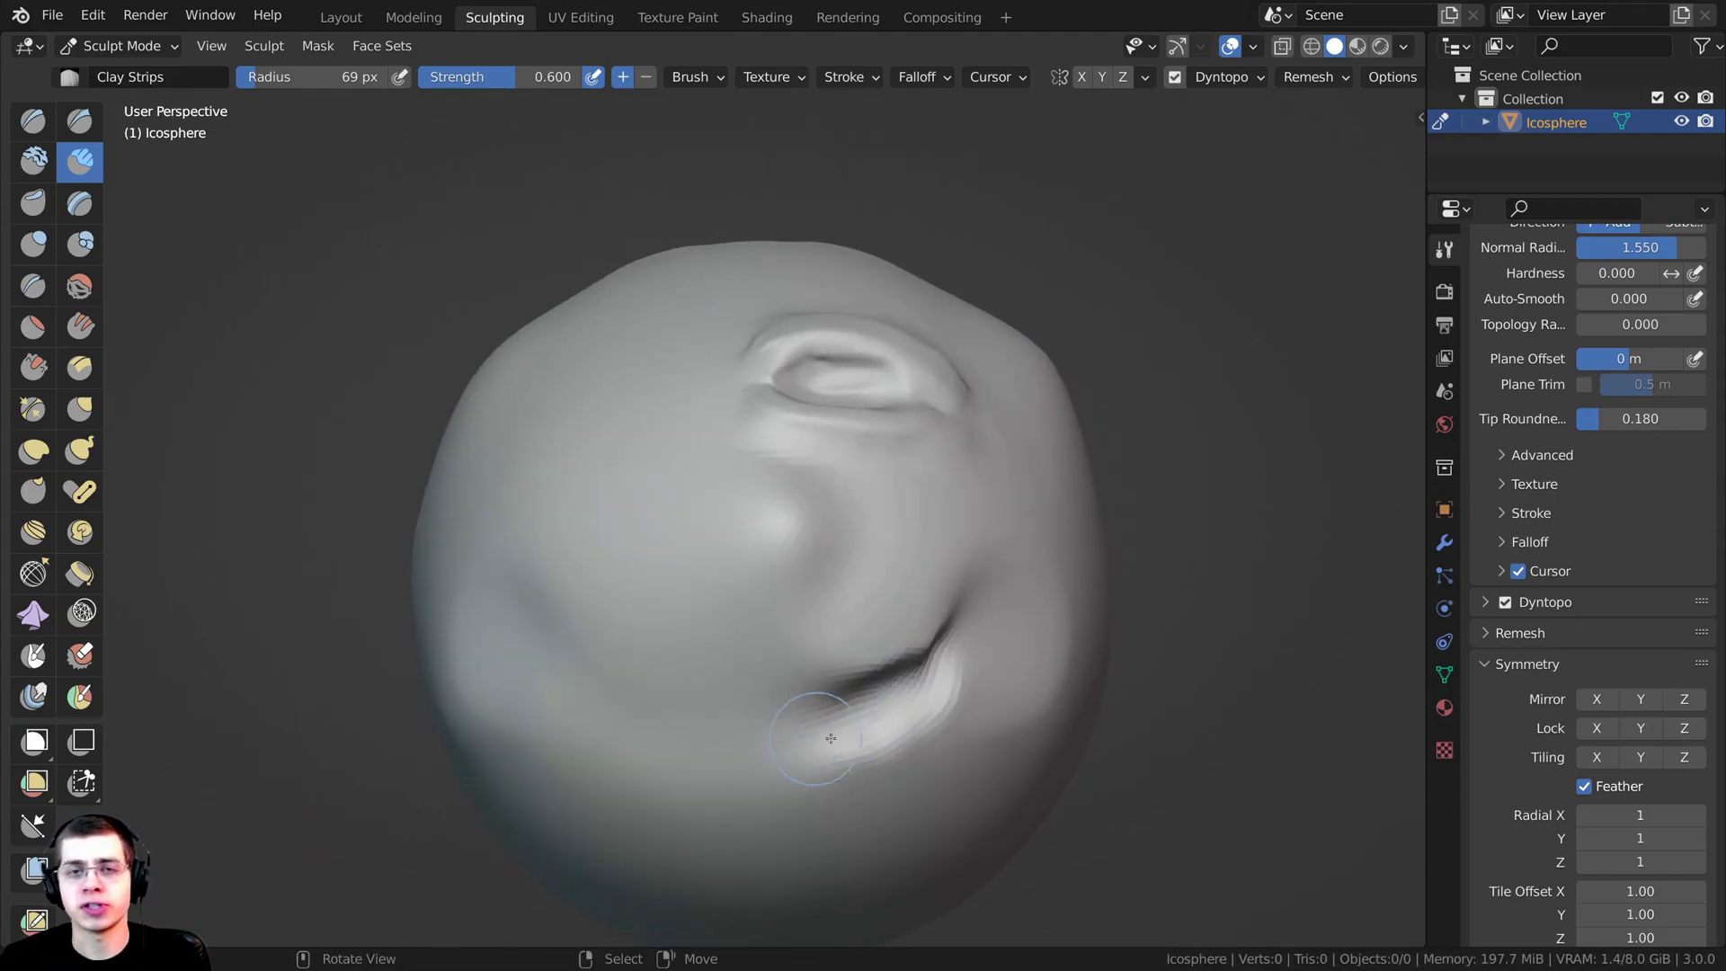
scroll(934, 591, "up", 2)
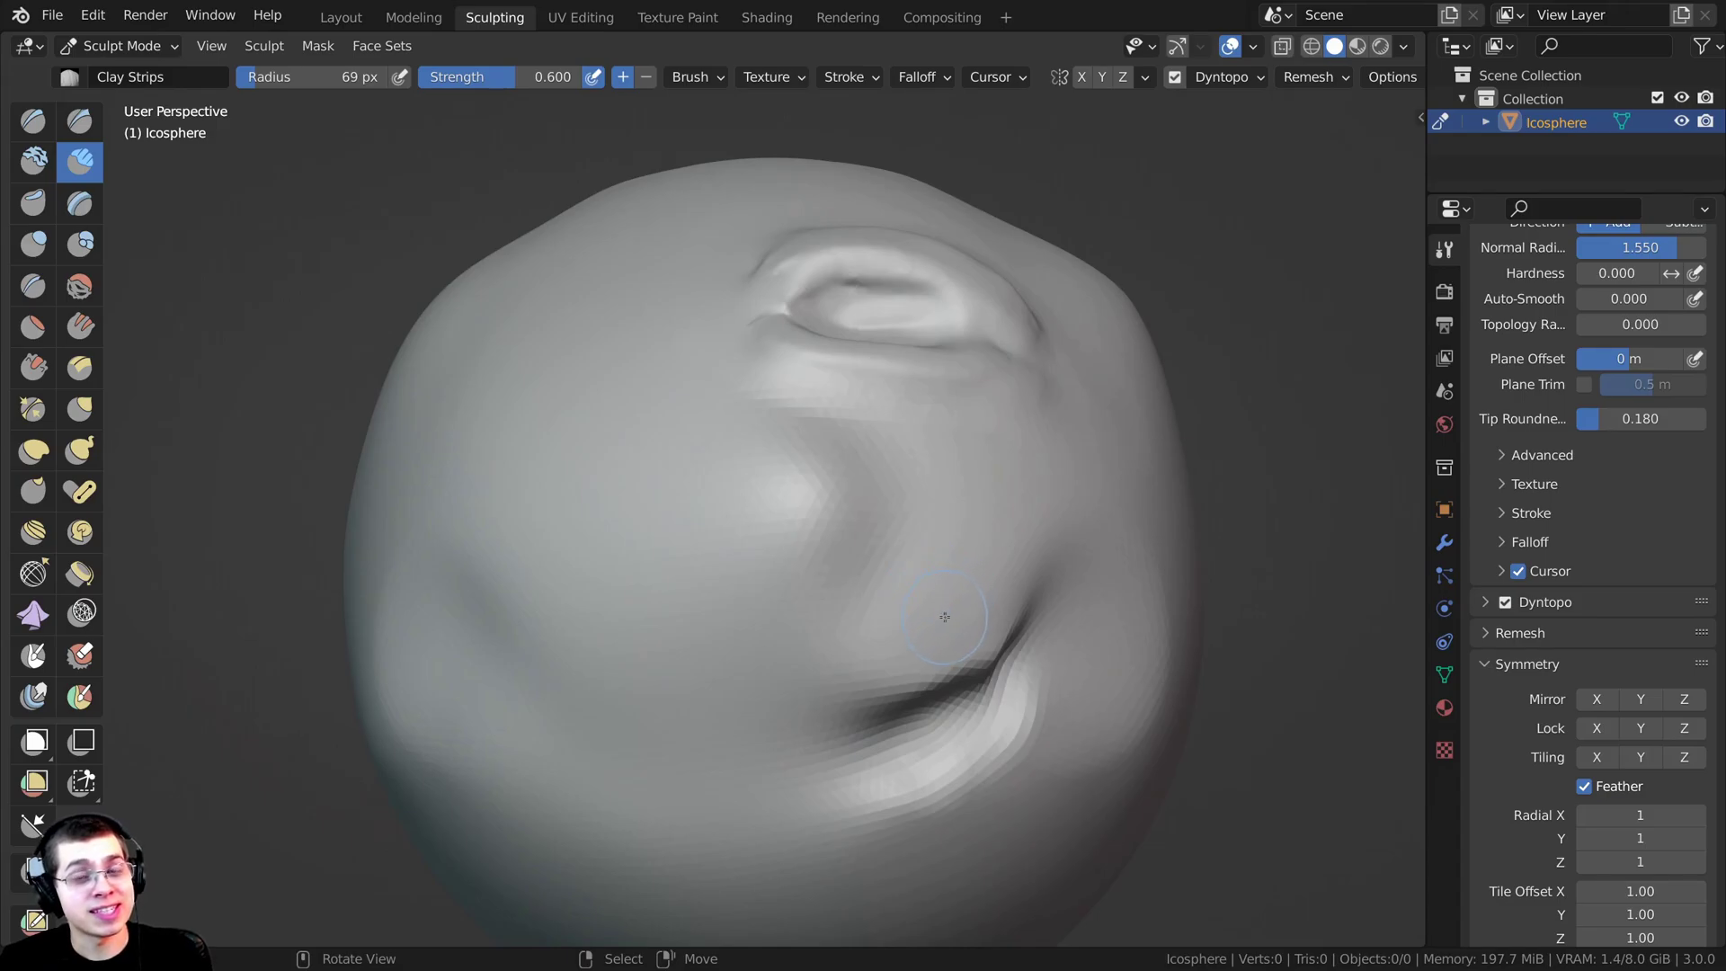
middle_click_drag(951, 537, 823, 476)
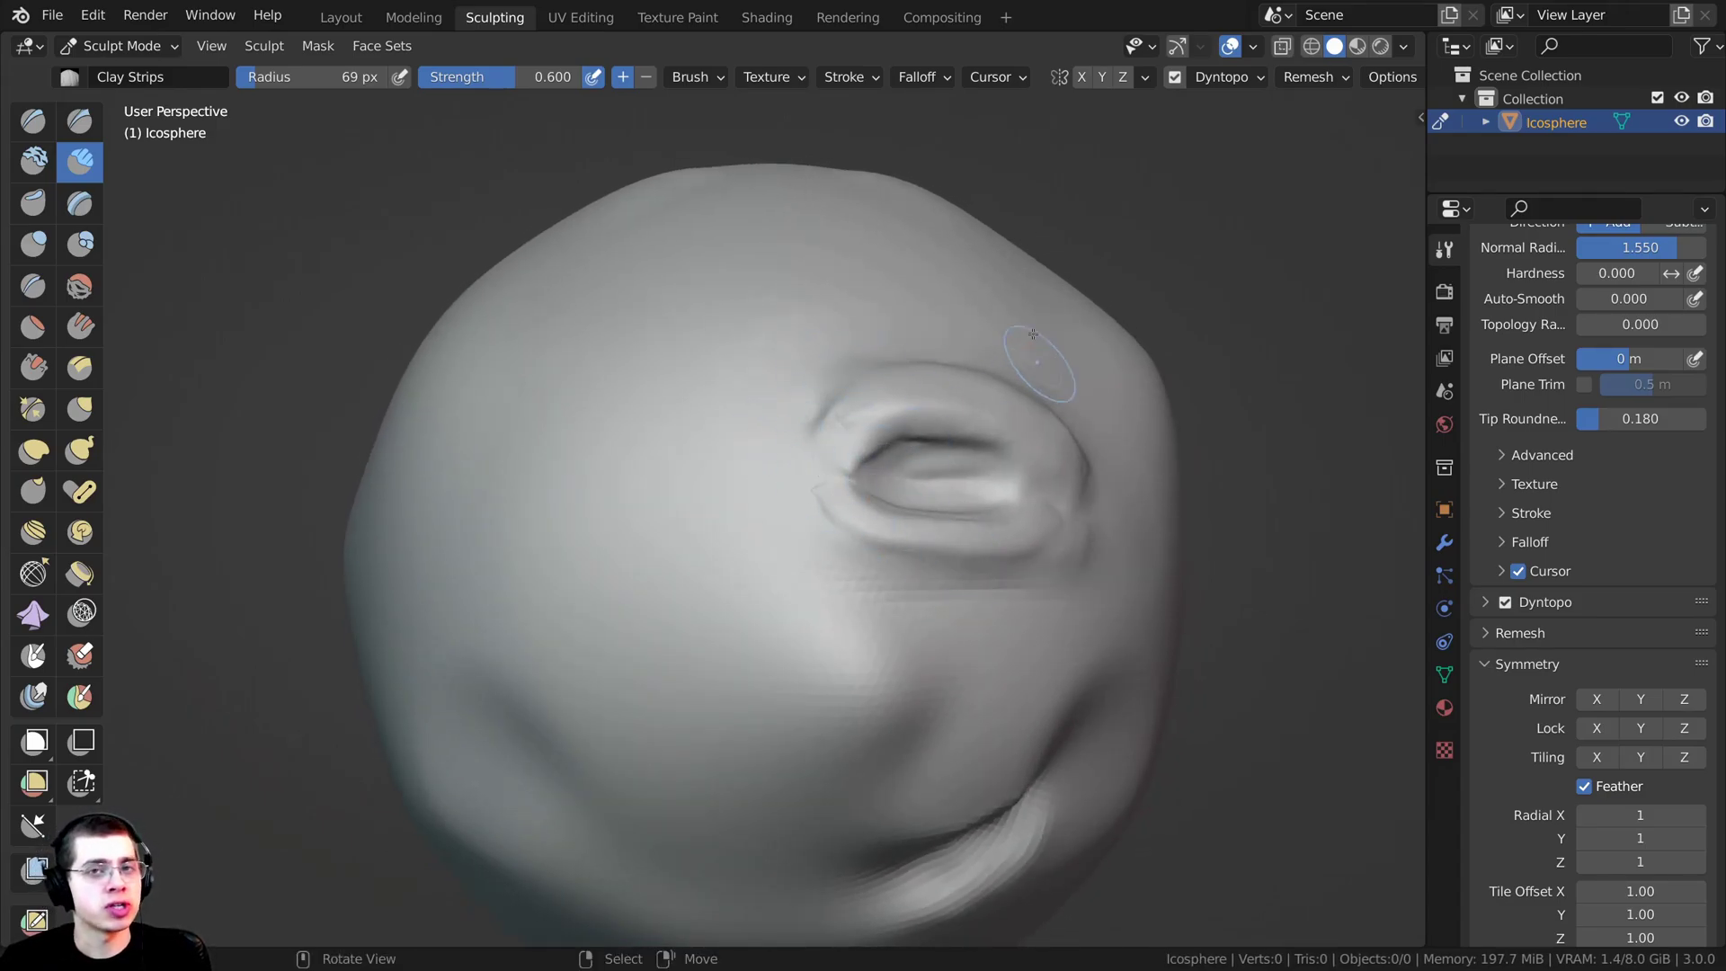
scroll(816, 512, "down", 2)
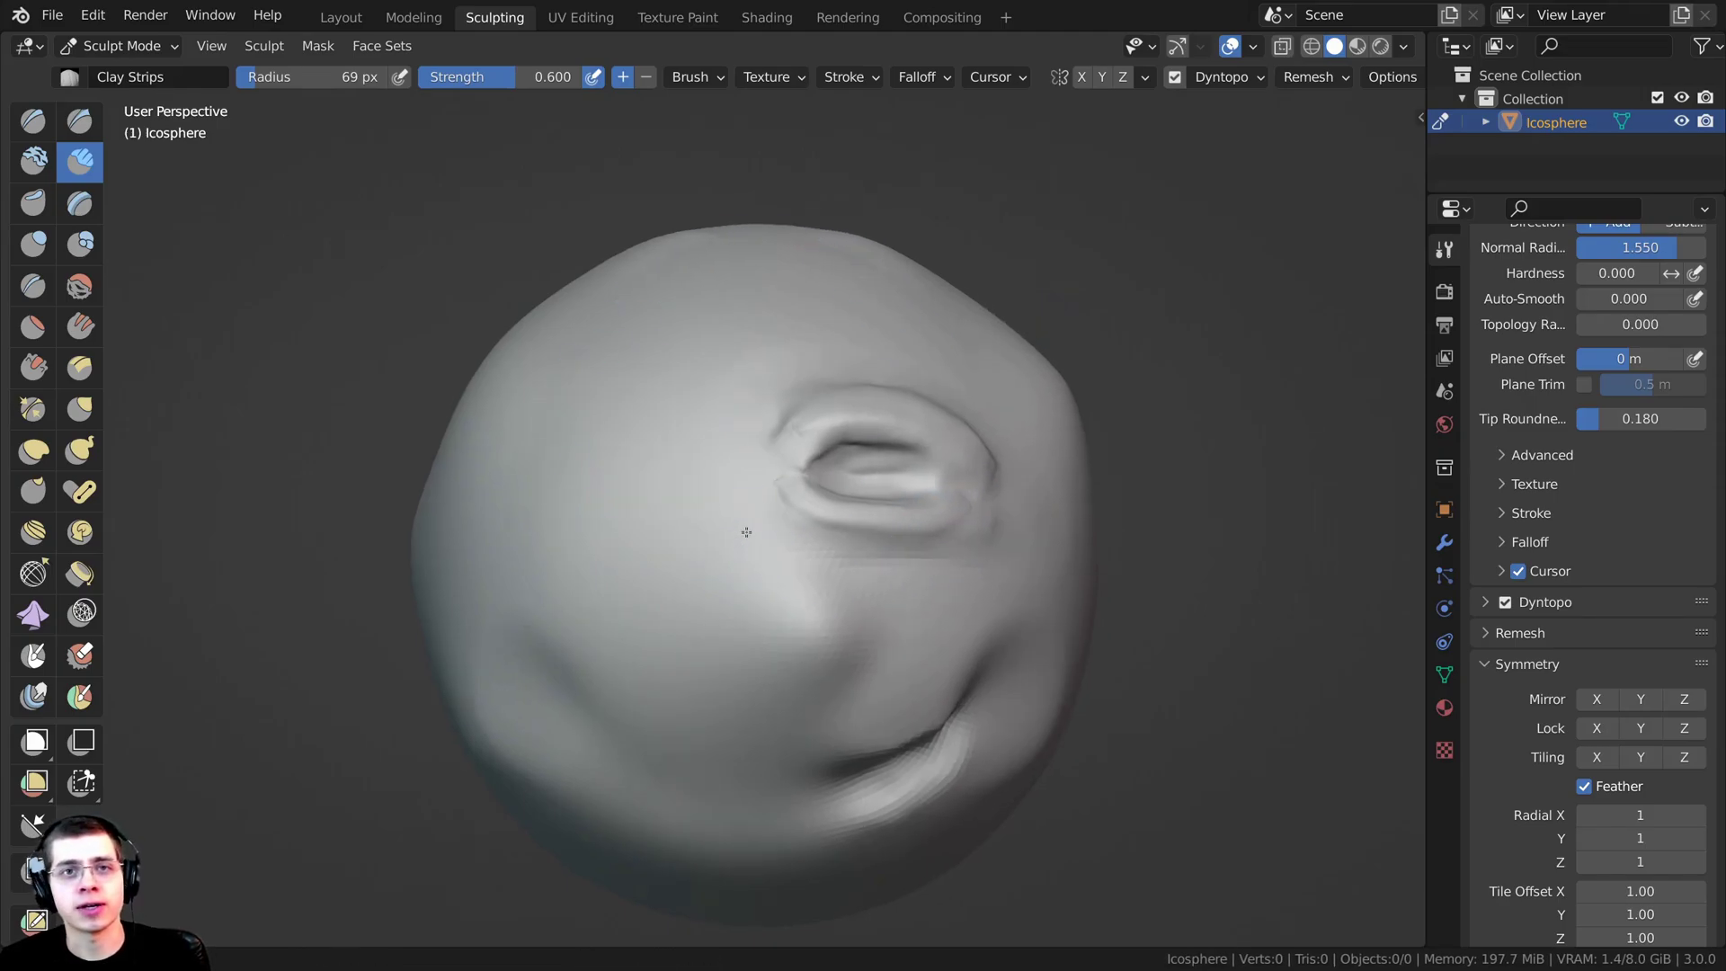
scroll(735, 528, "up", 3)
Step: Symmetrize the head mesh with the direction set to -X to +X, mirroring the sculpted eye and mouth
left_click(1145, 77)
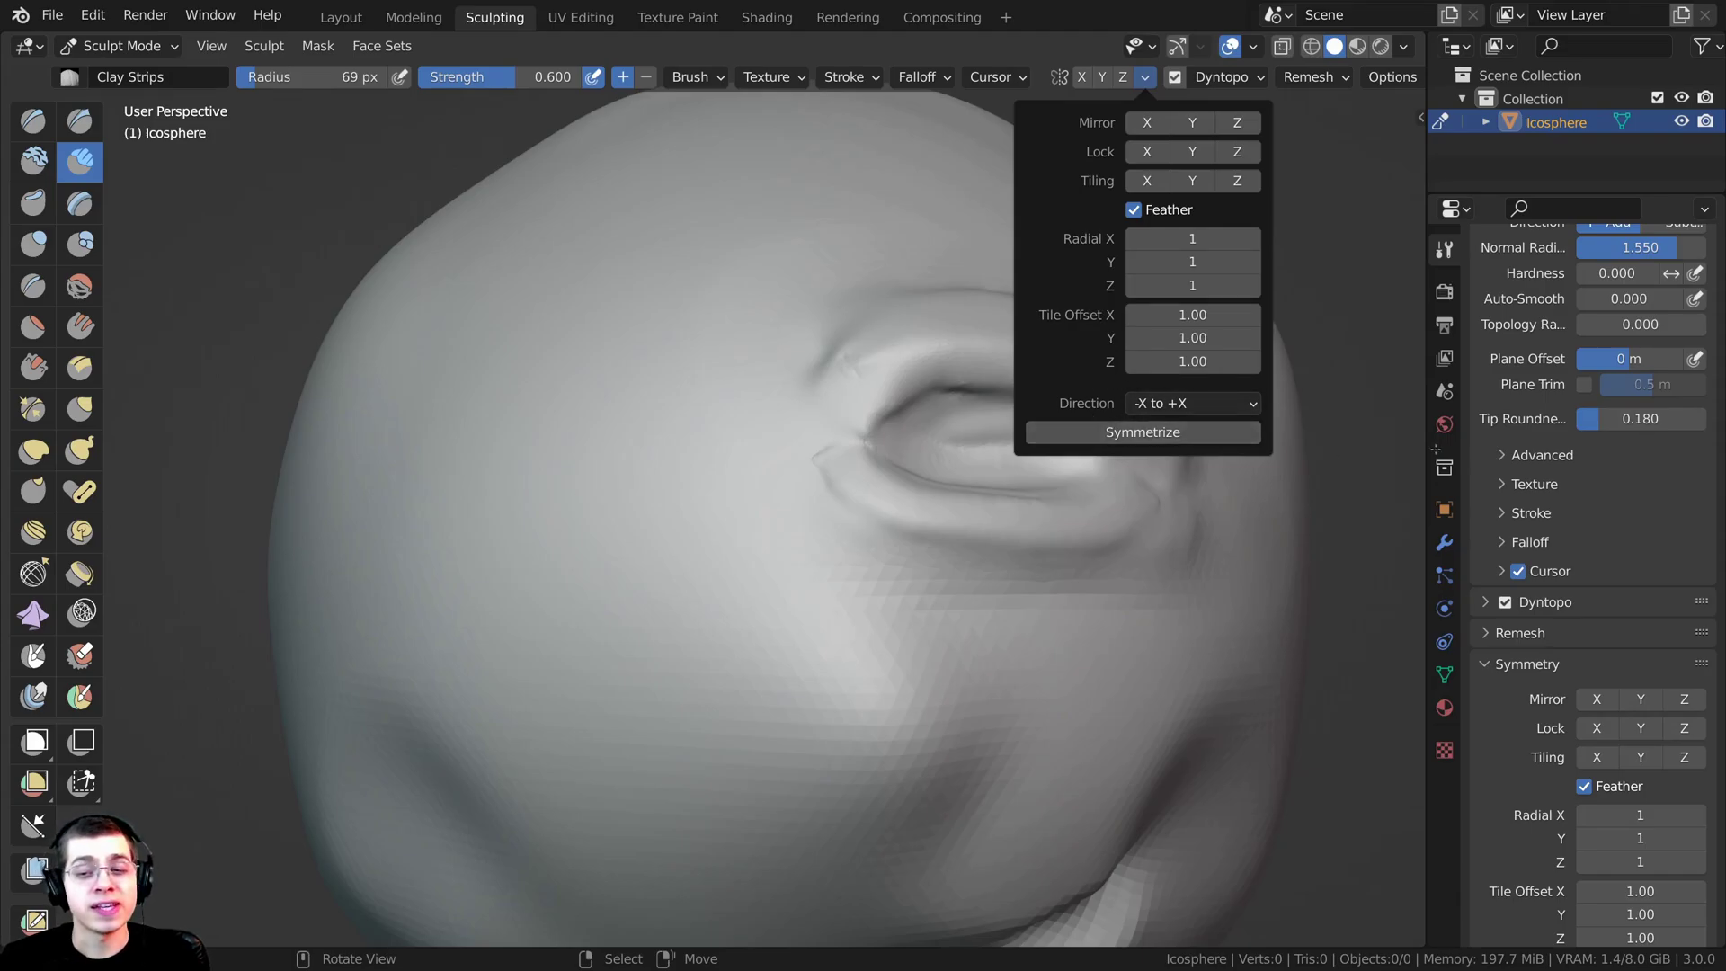
scroll(1571, 401, "down", 4)
scroll(1634, 790, "up", 1)
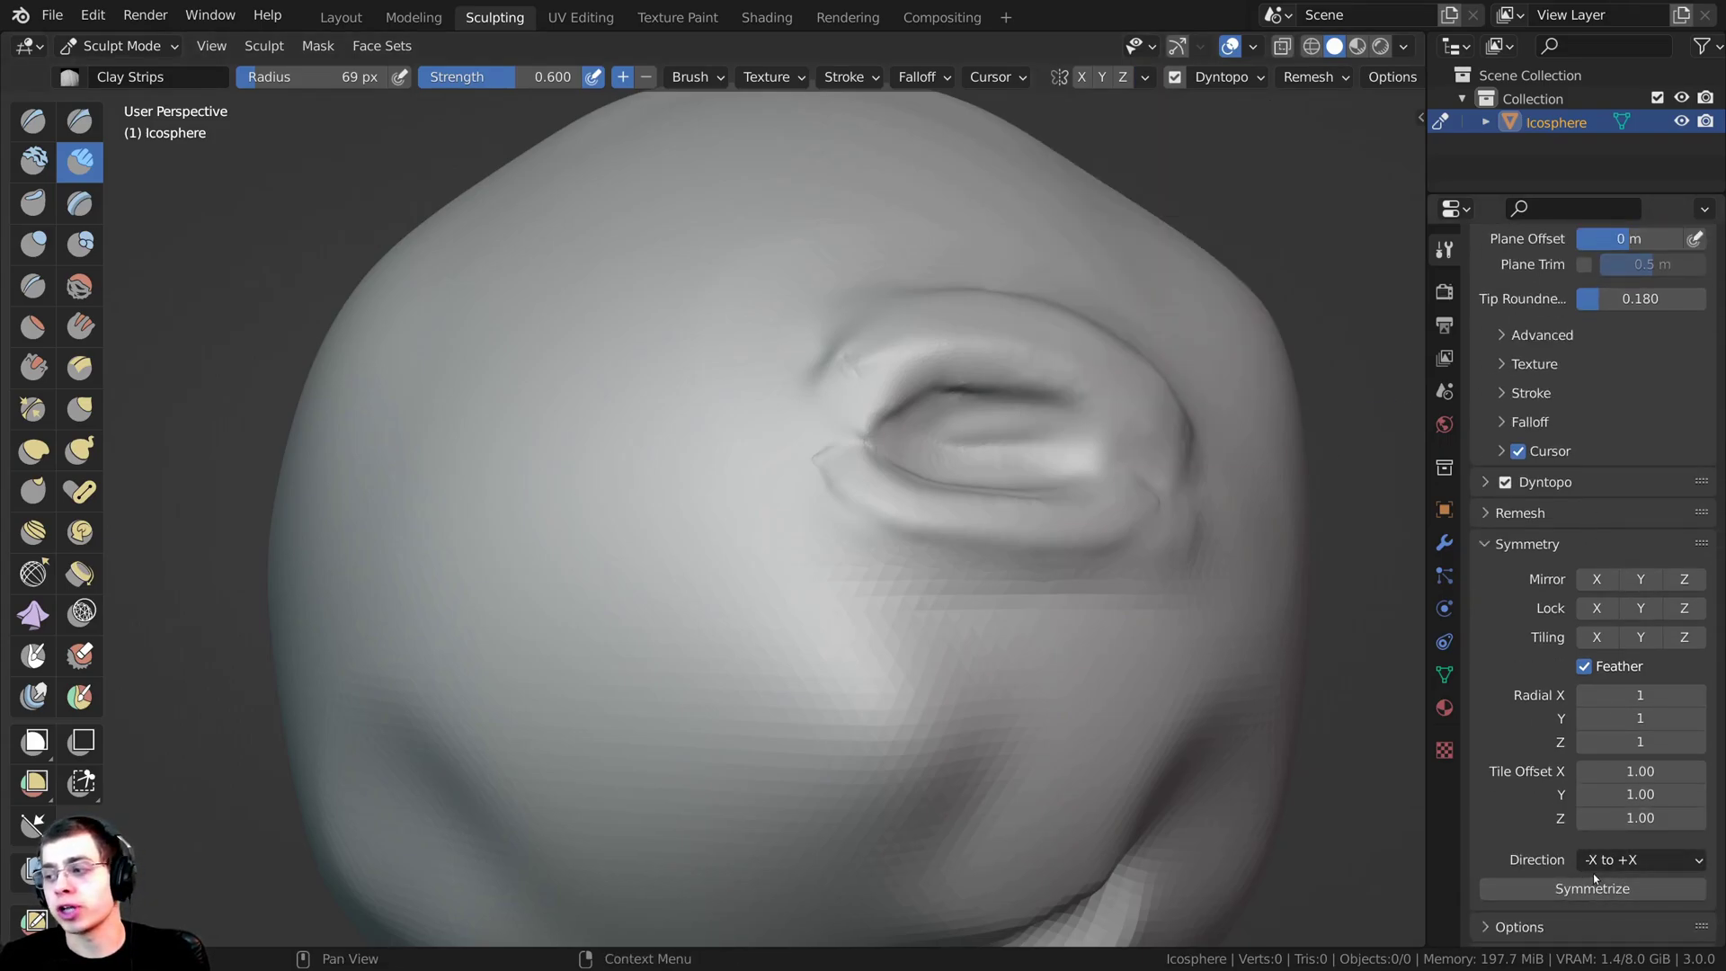
left_click(1144, 77)
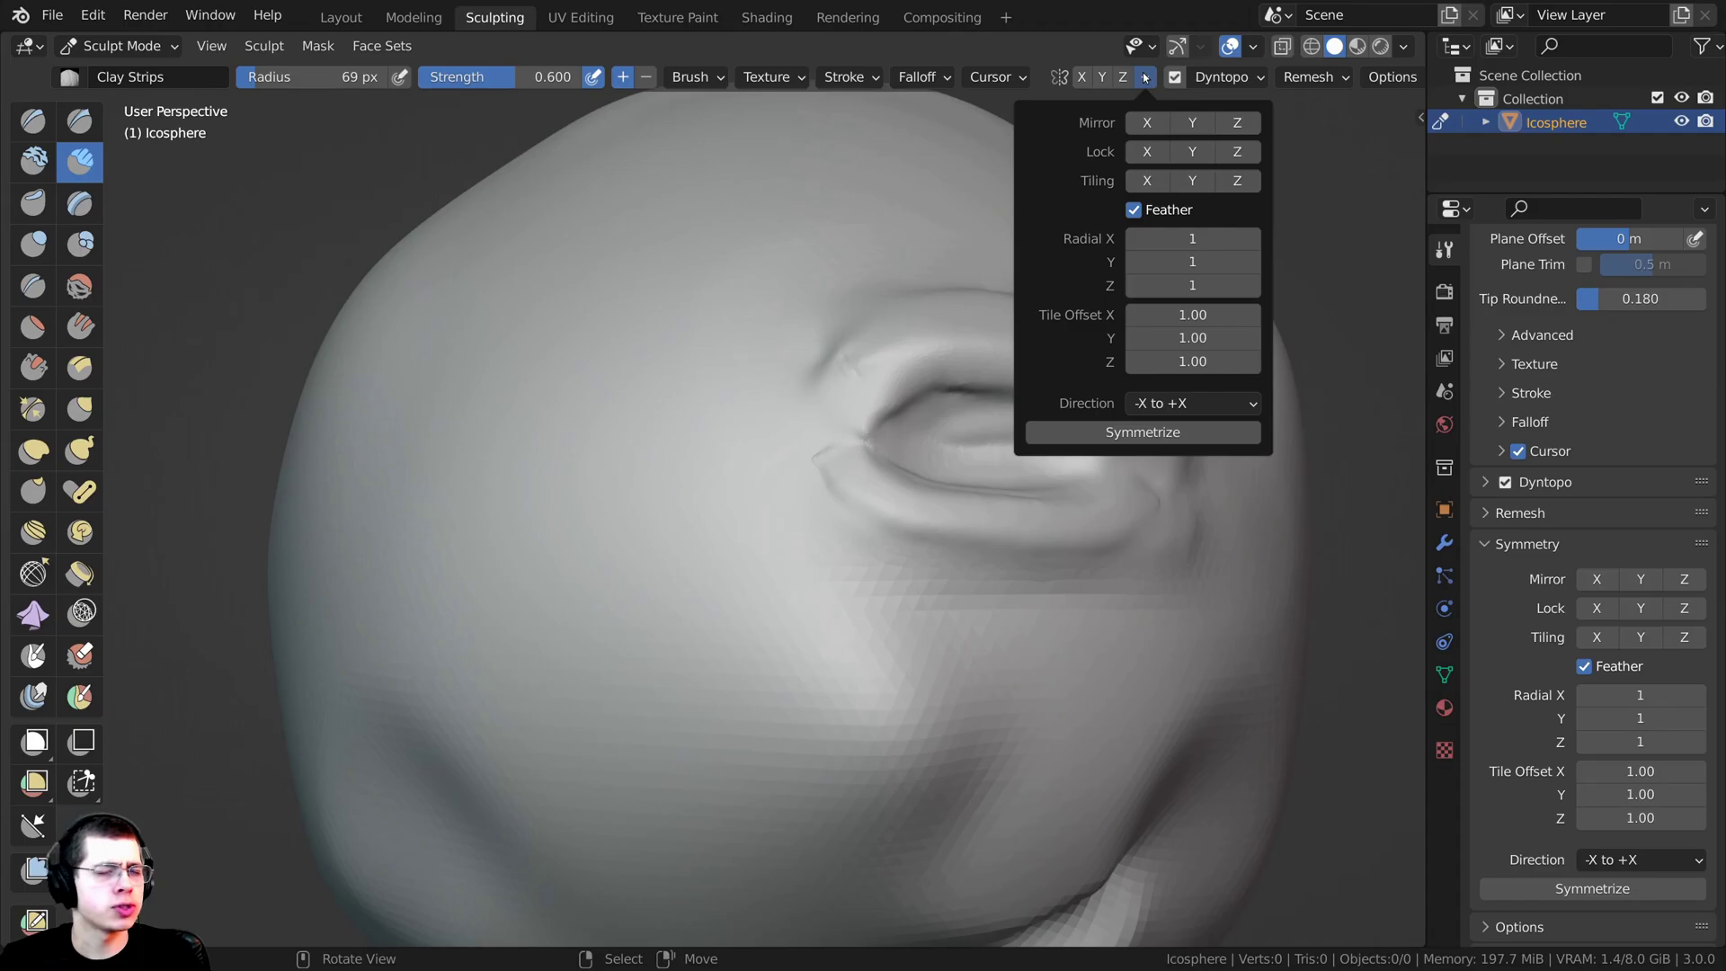
left_click(1145, 78)
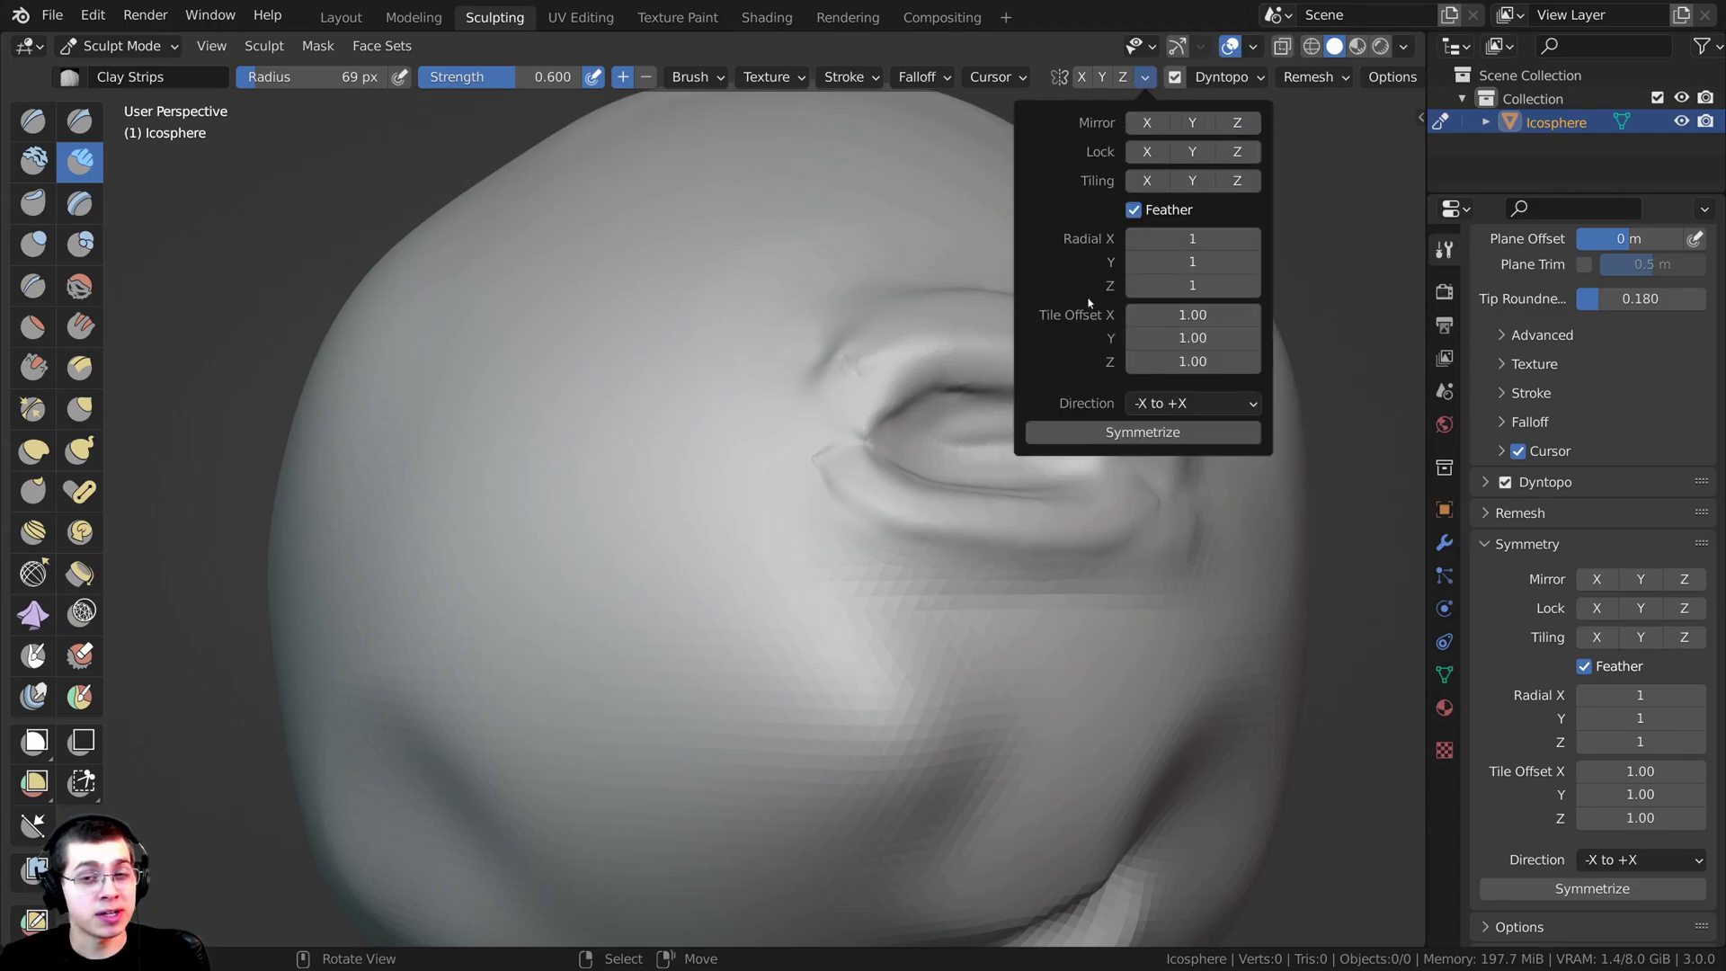
left_click(1162, 405)
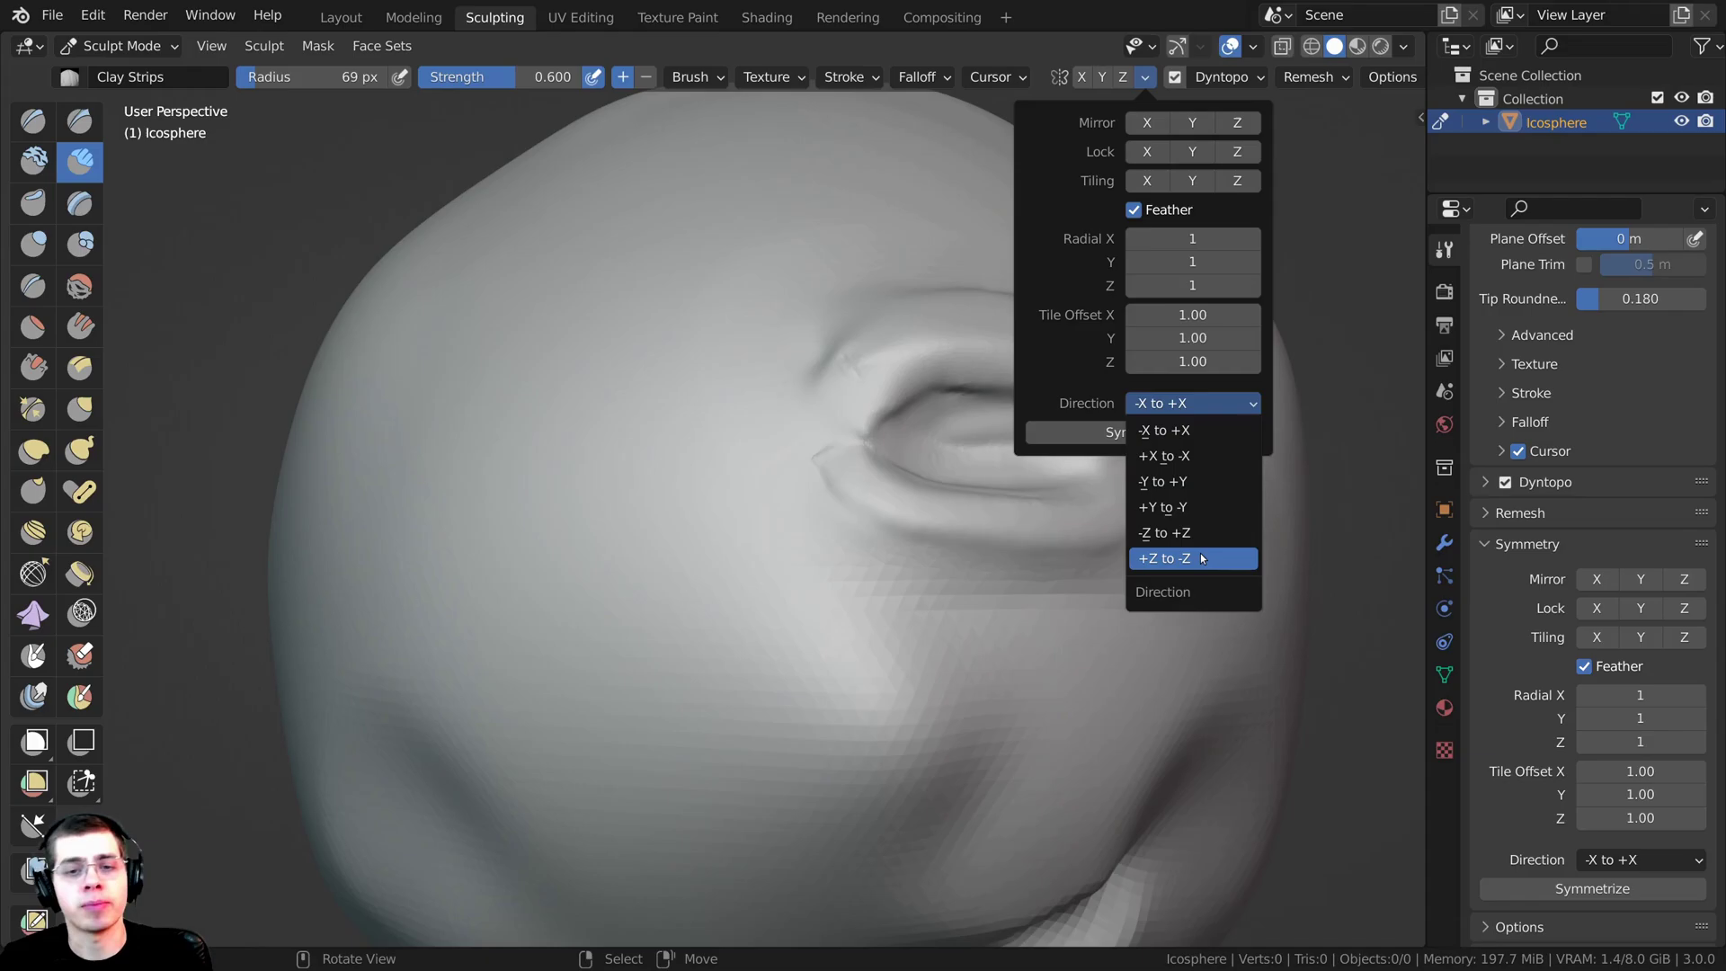
left_click(1159, 430)
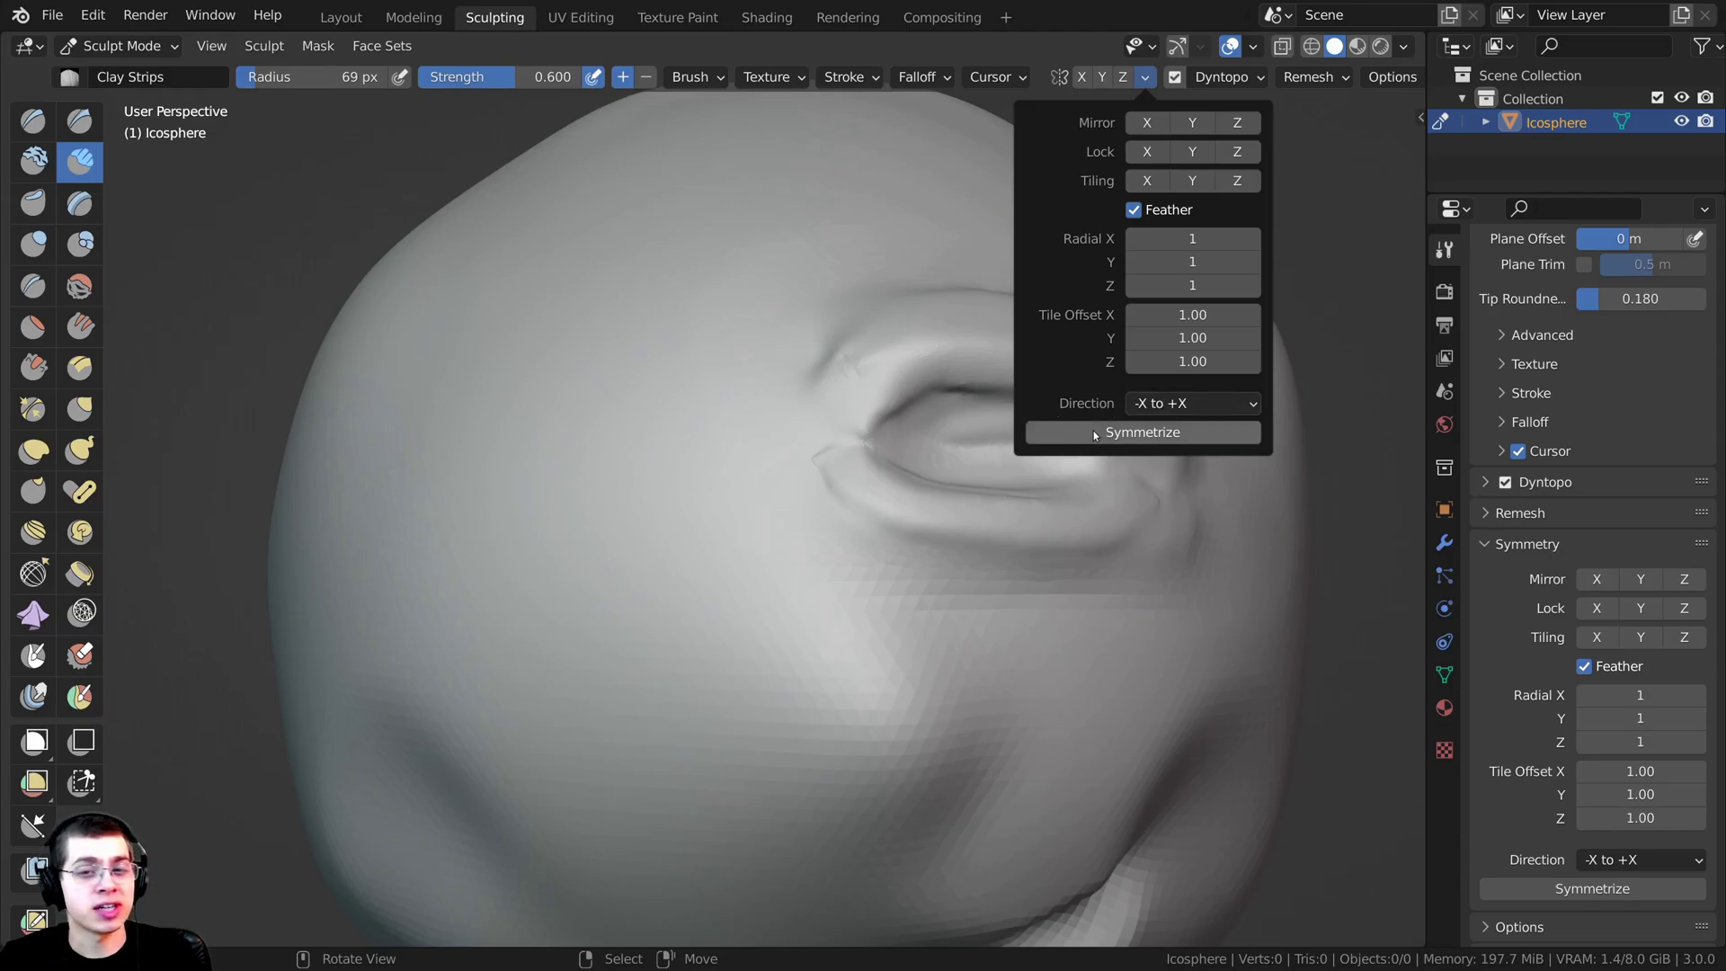
scroll(806, 548, "down", 2)
middle_click_drag(806, 547, 798, 572)
scroll(798, 573, "up", 4)
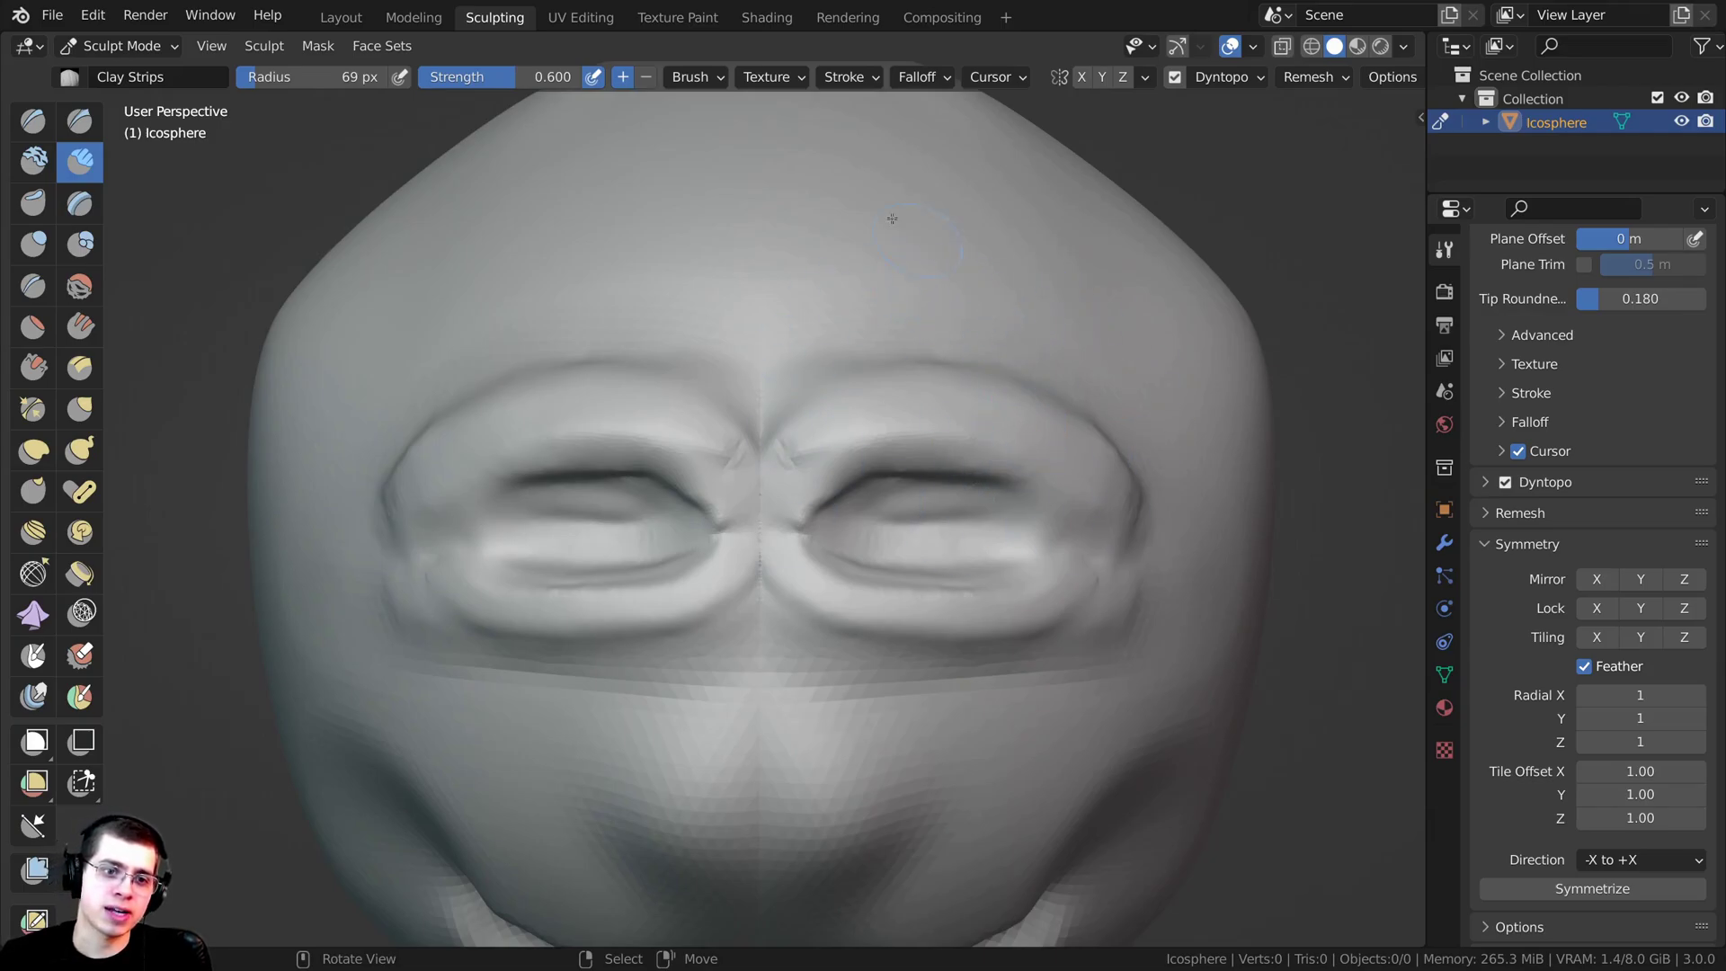
Step: Turn on X mirror and sculpt a pair of arched eyebrows above the eyes with the Clay Strips brush at 69 px radius
scroll(465, 424, "down", 3)
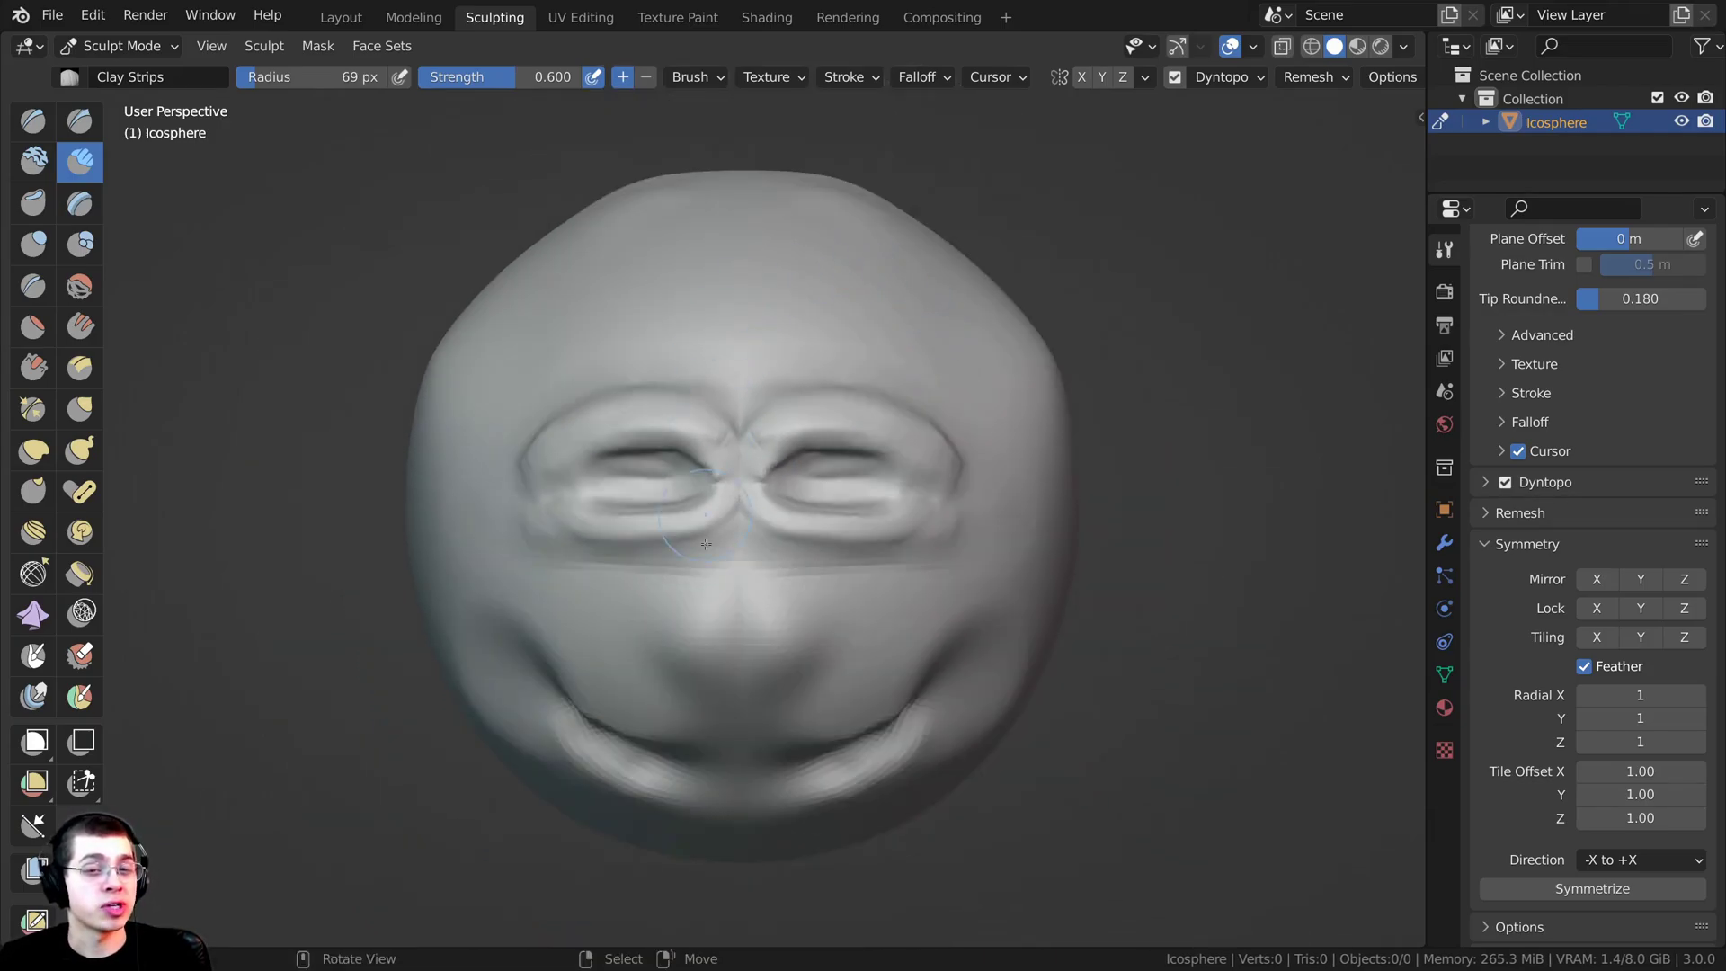
scroll(706, 544, "up", 2)
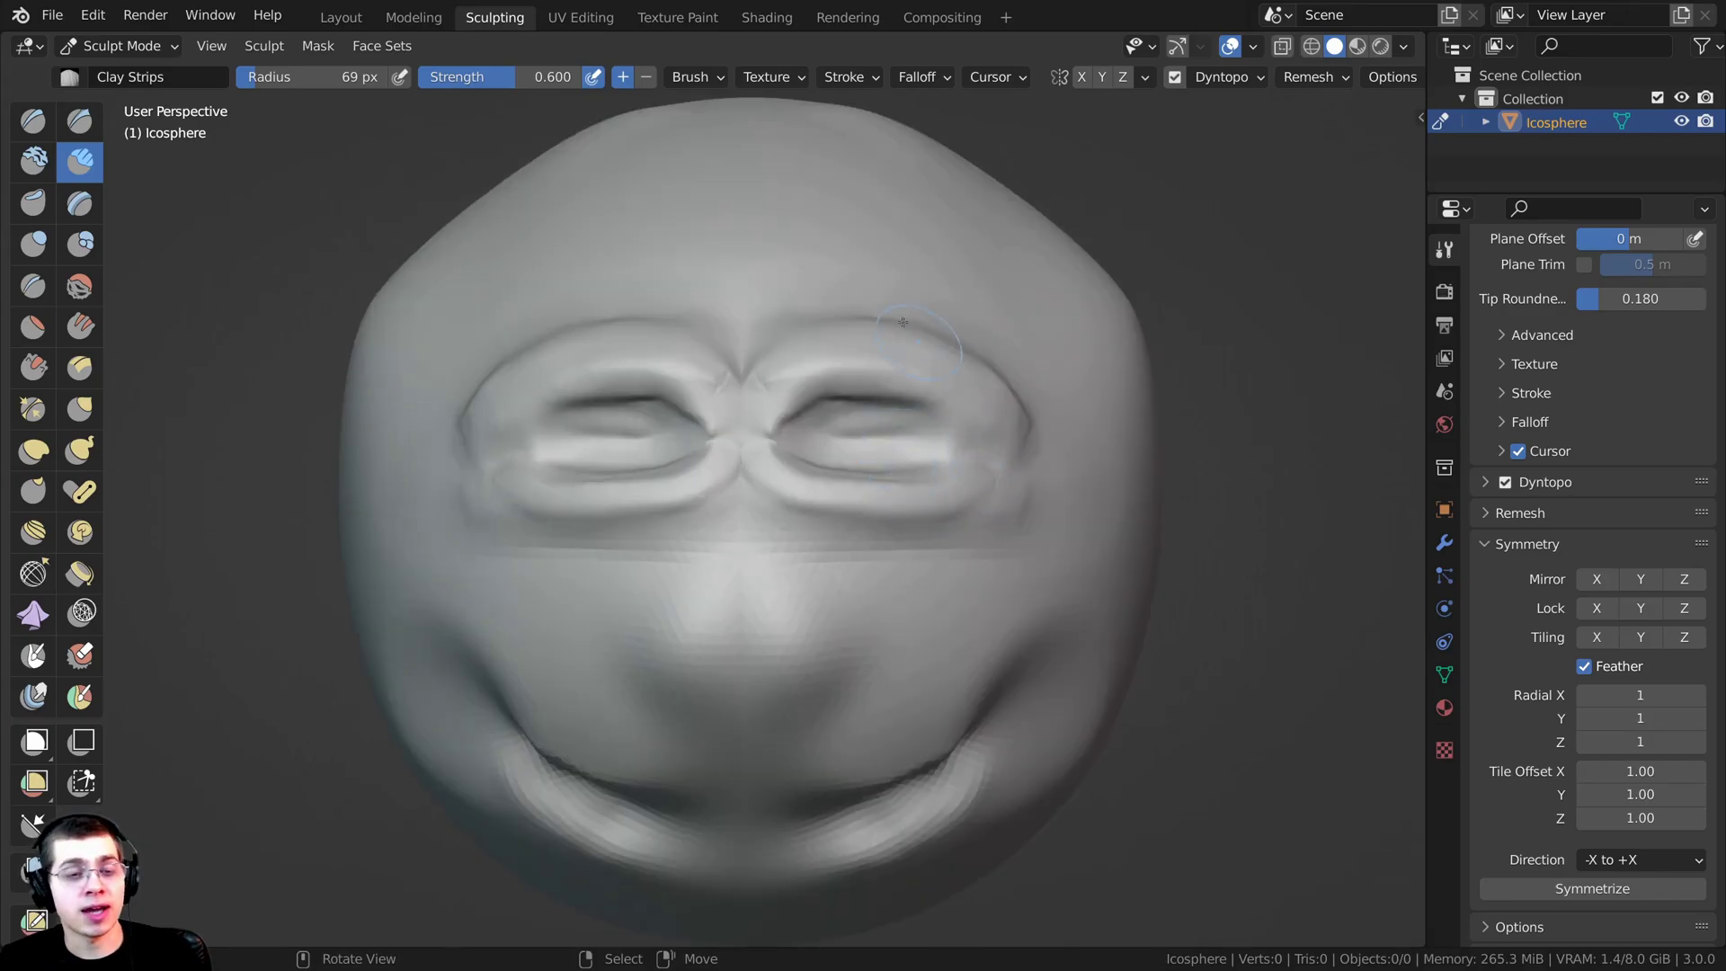
scroll(902, 322, "up", 3)
left_click(1145, 76)
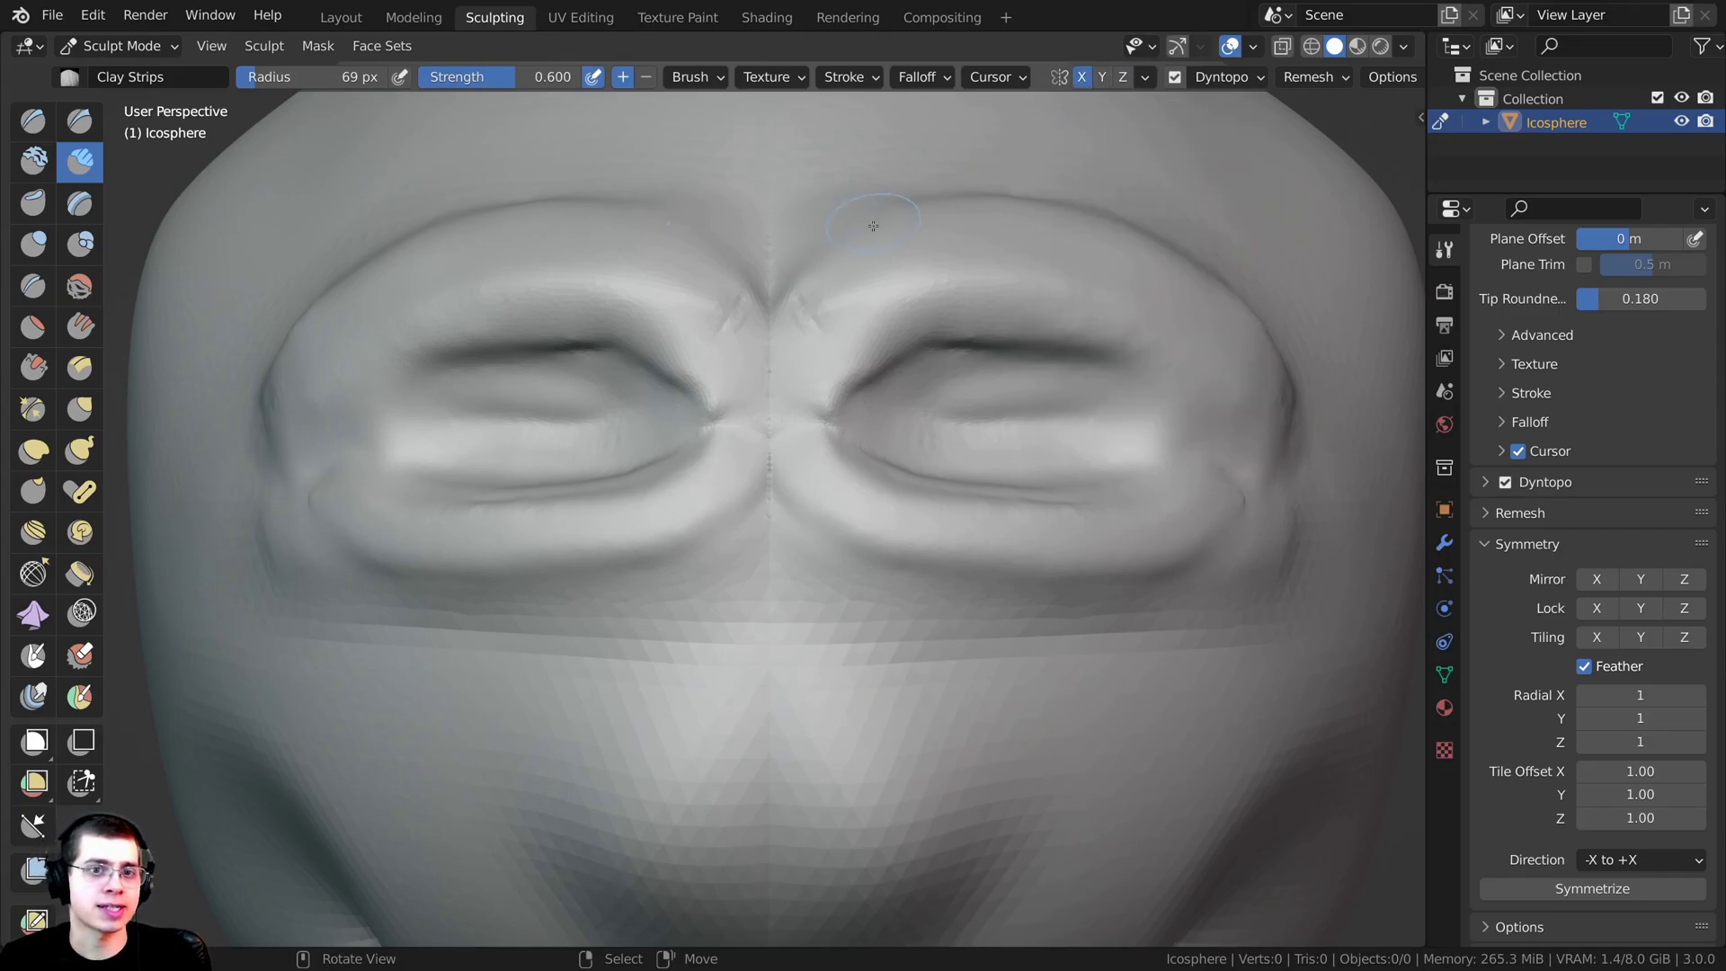
scroll(873, 226, "down", 4)
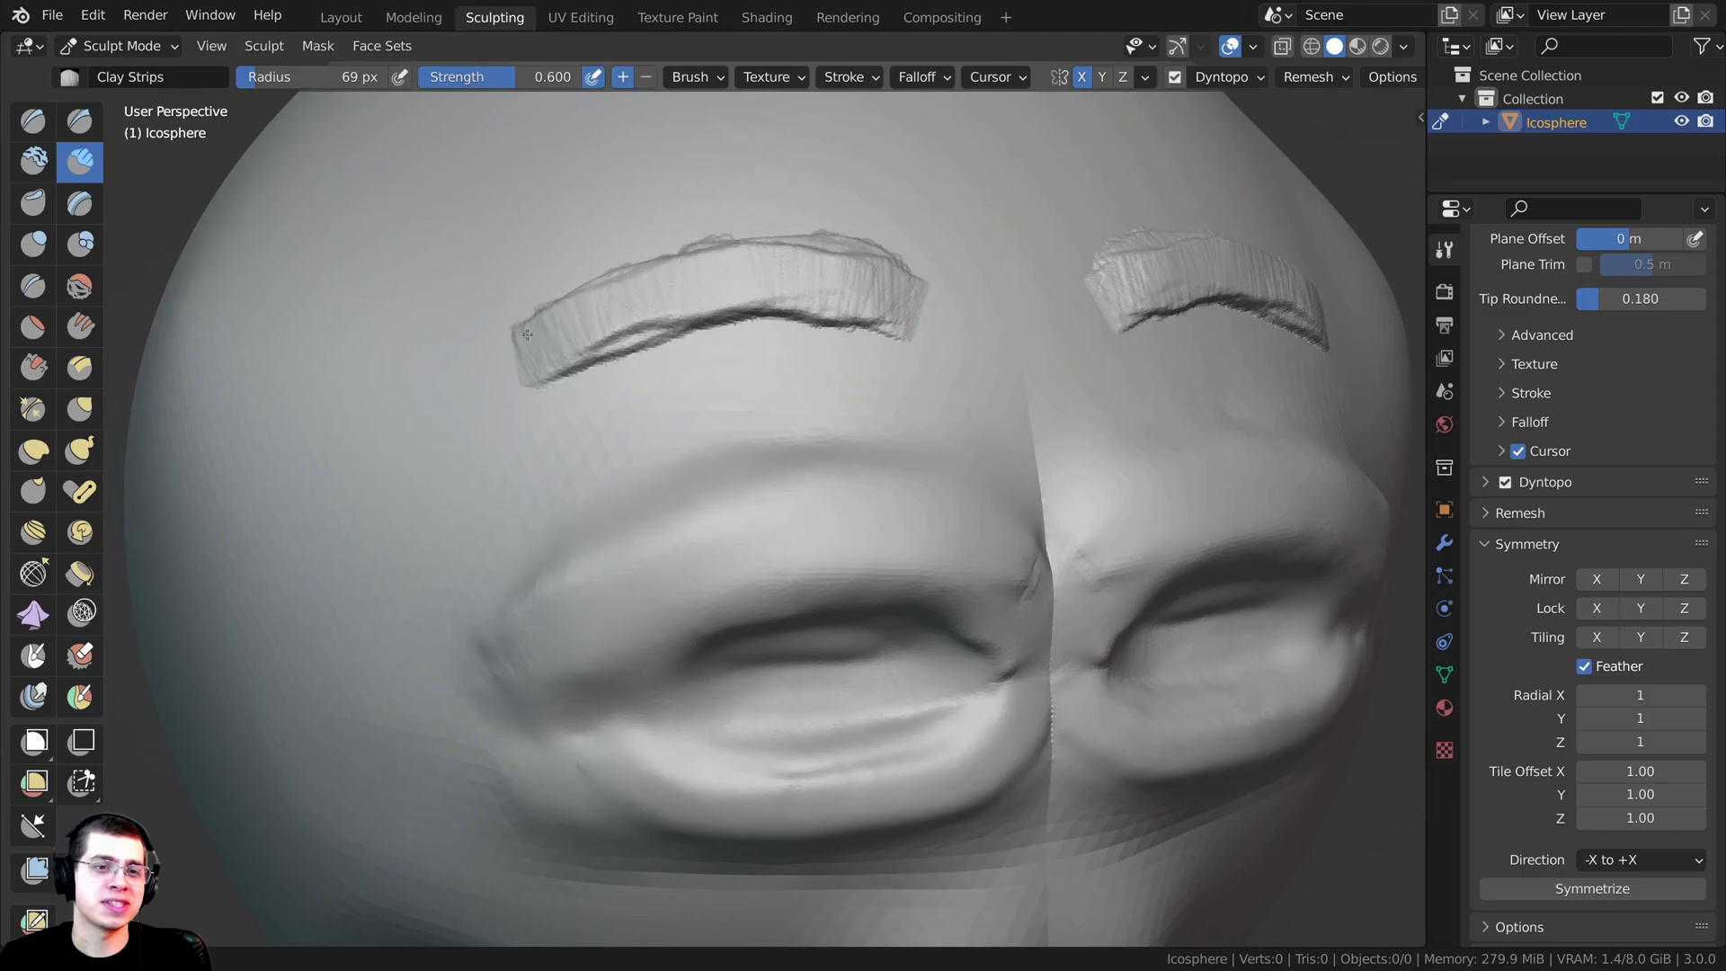
scroll(815, 378, "down", 3)
left_click_drag(612, 418, 816, 379)
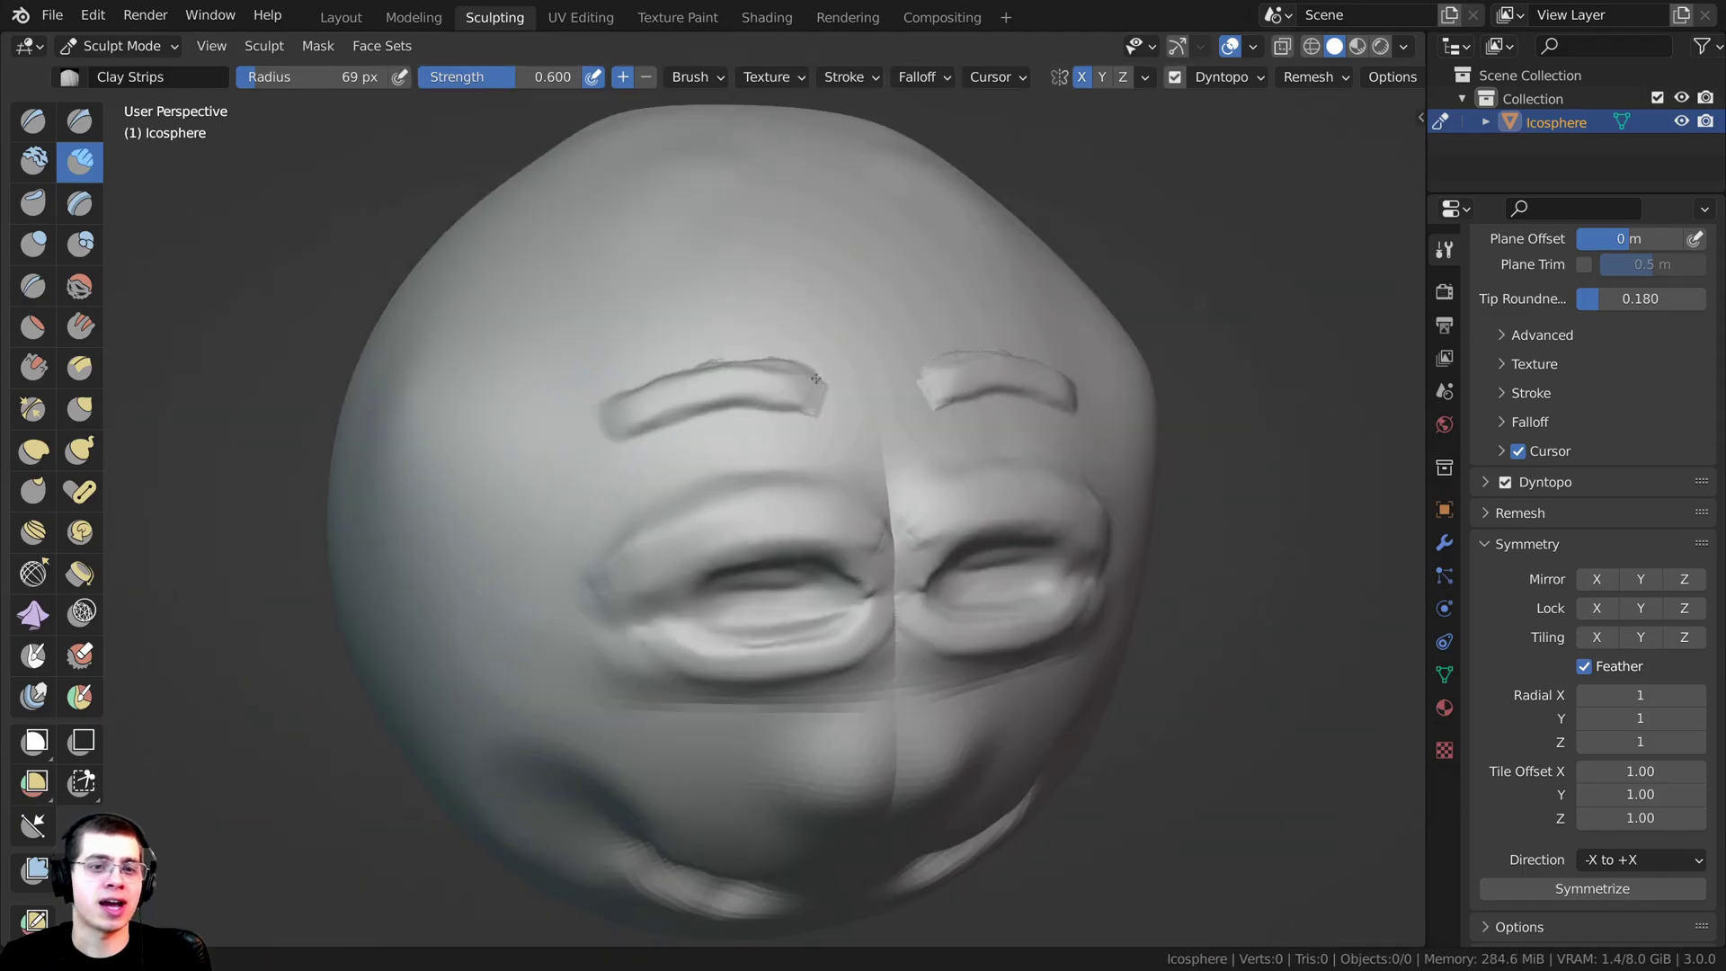
middle_click_drag(879, 791, 867, 458)
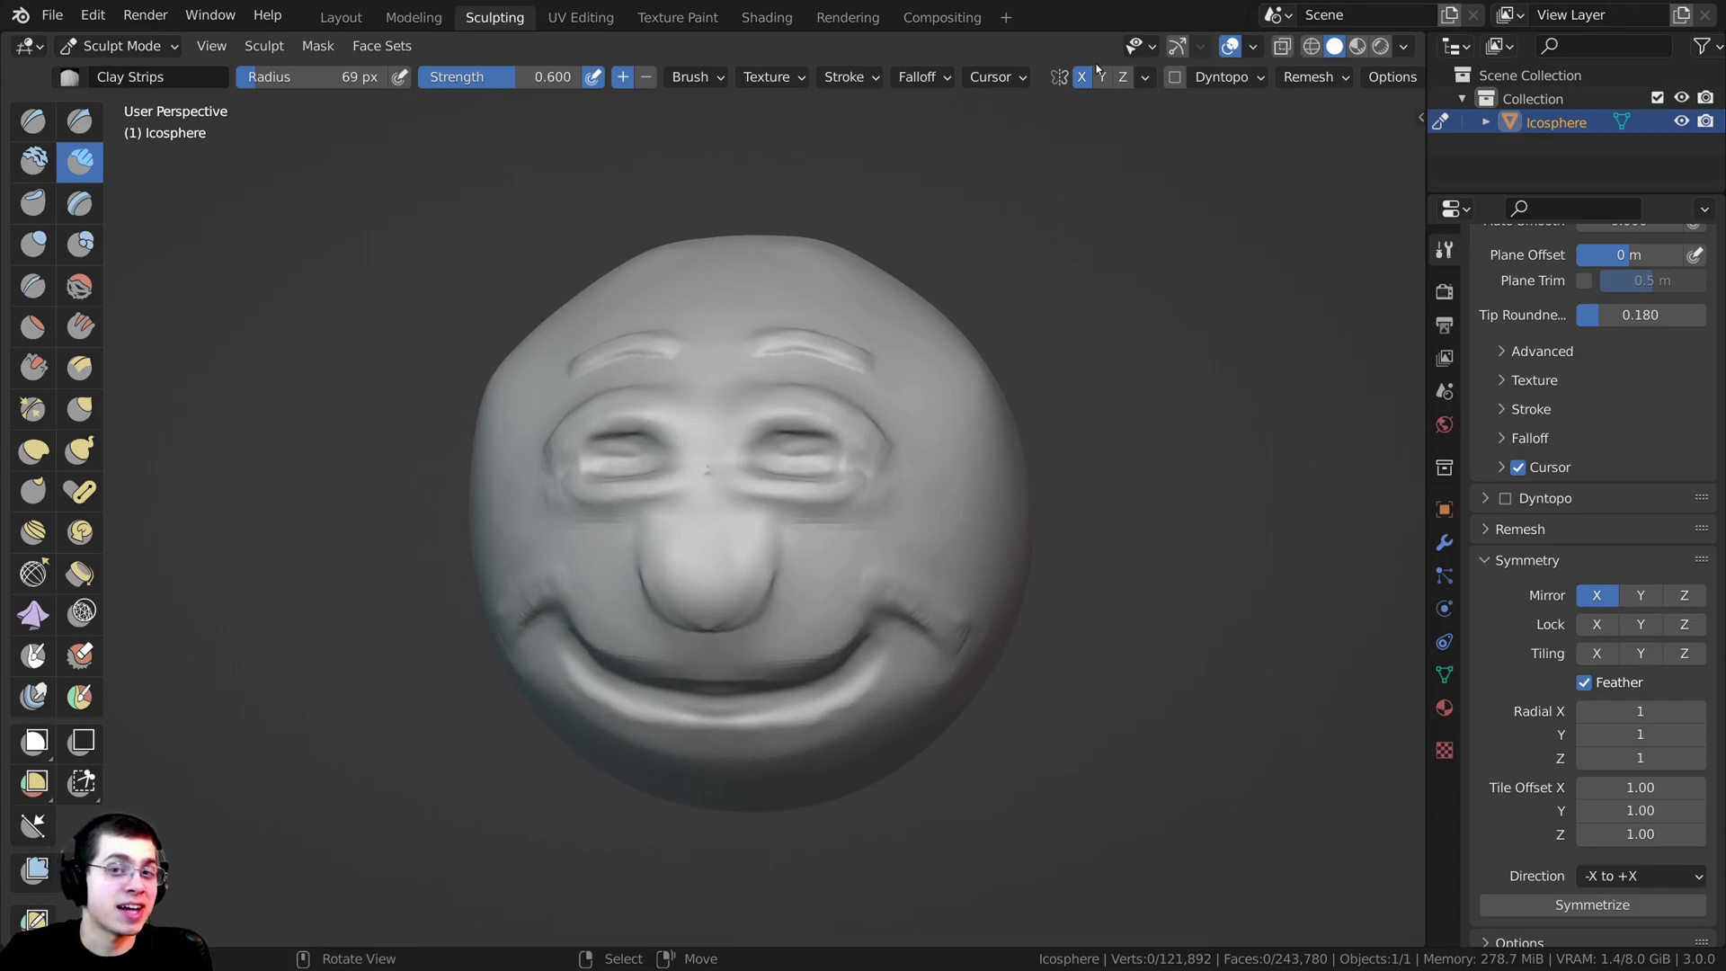
left_click(1145, 77)
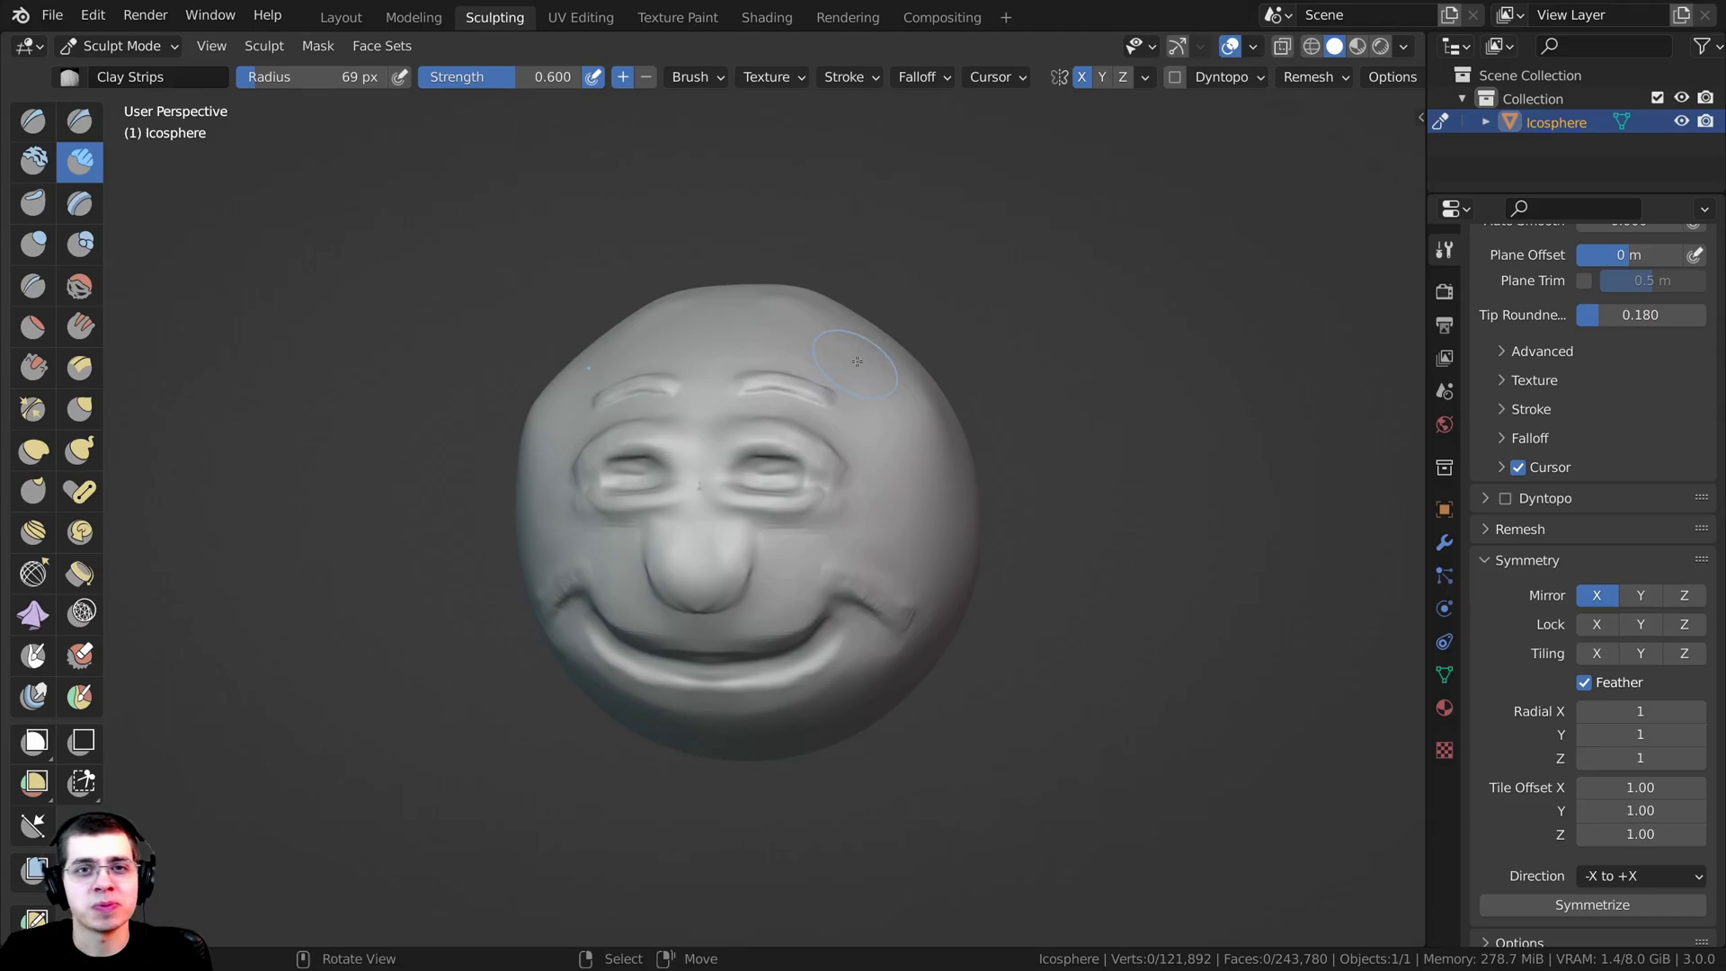
middle_click_drag(861, 359, 941, 378)
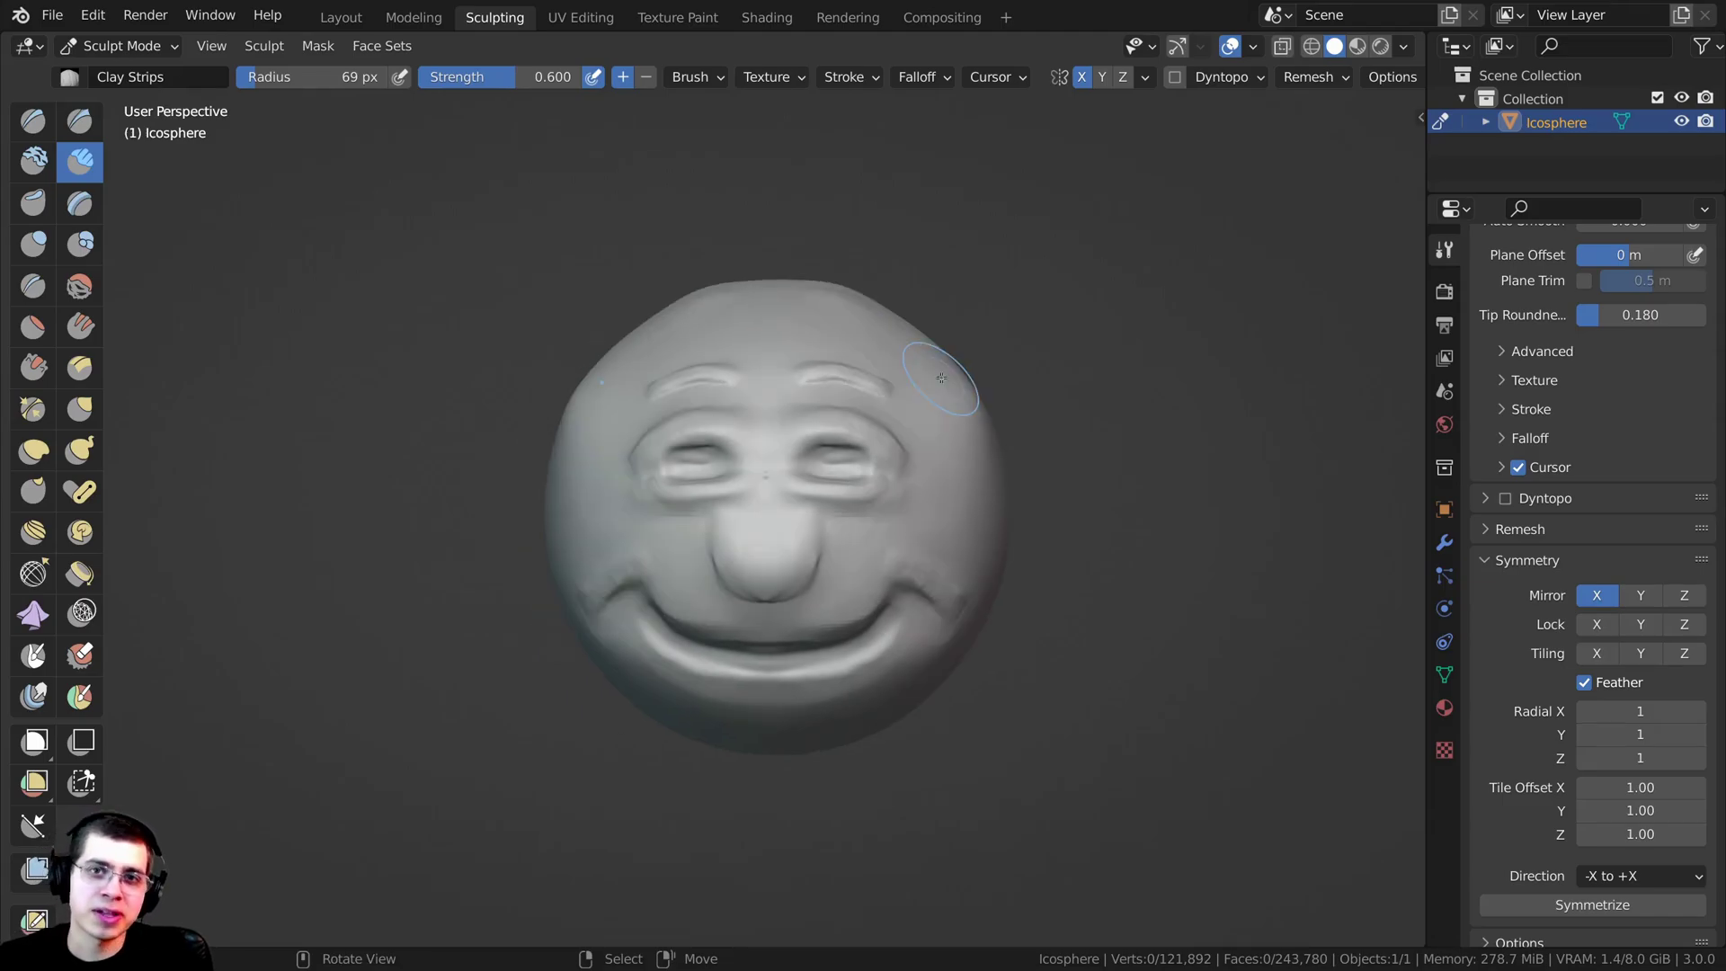